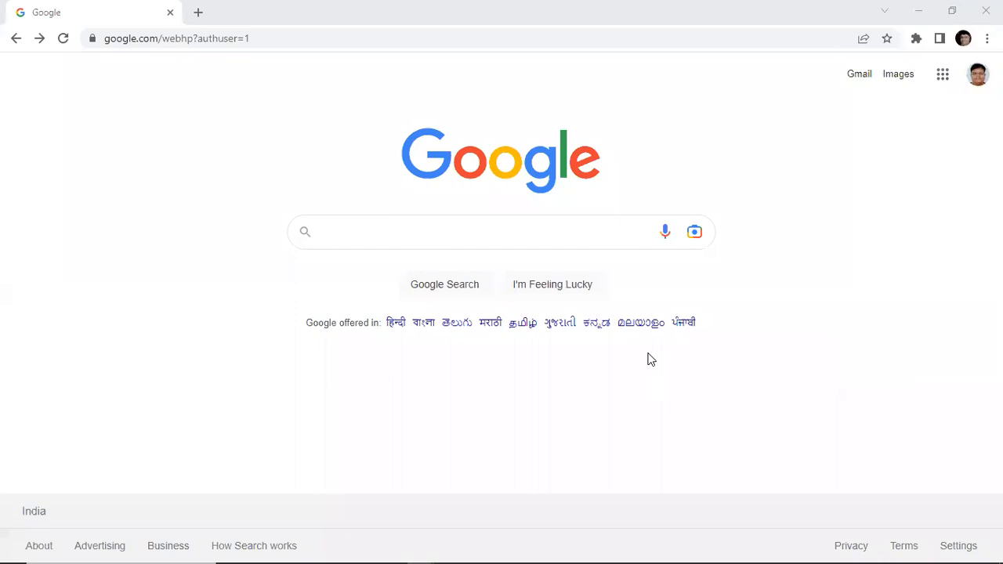
Browse the available Google apps and open Google Drive.
click(775, 170)
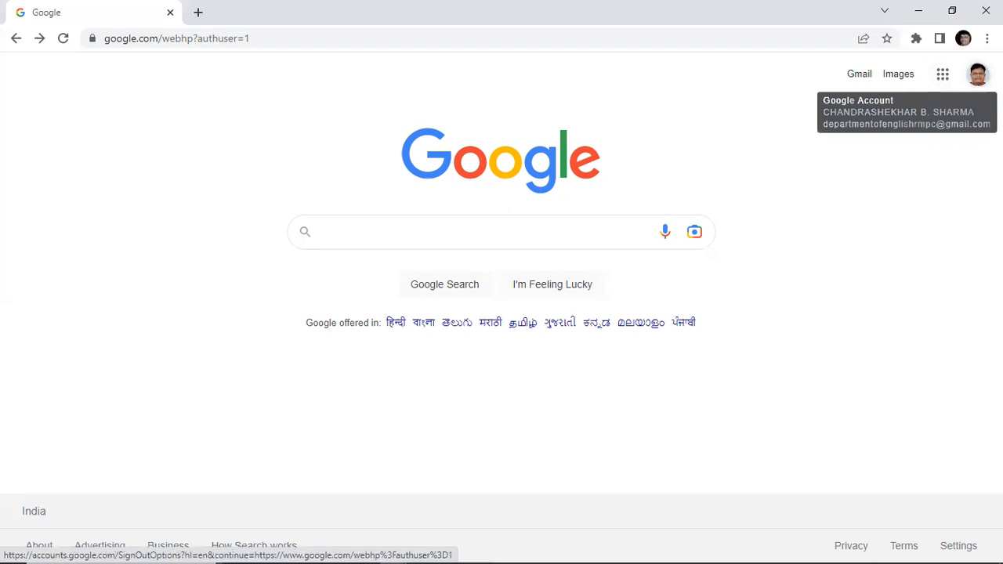
click(944, 81)
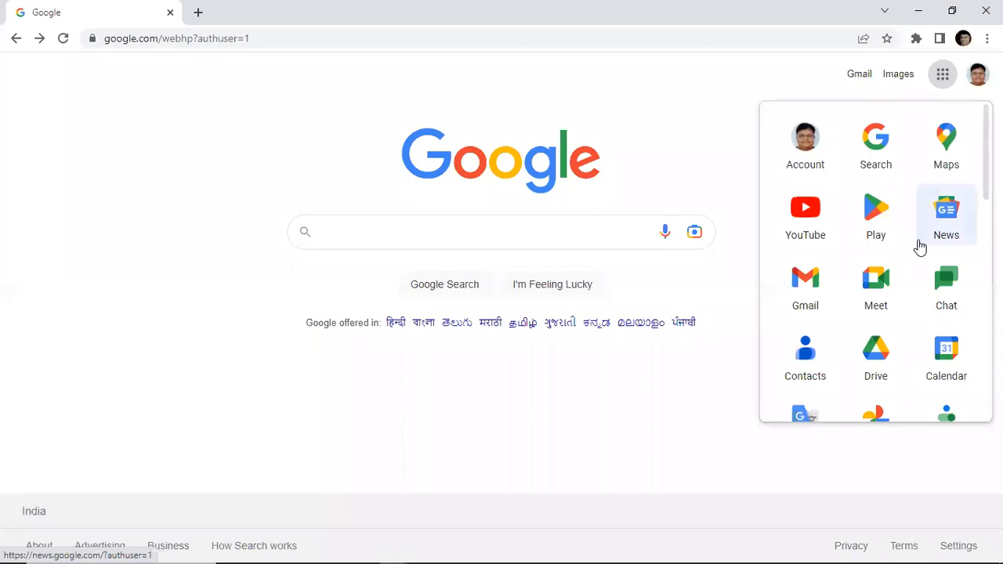
scroll(920, 247, down, 2)
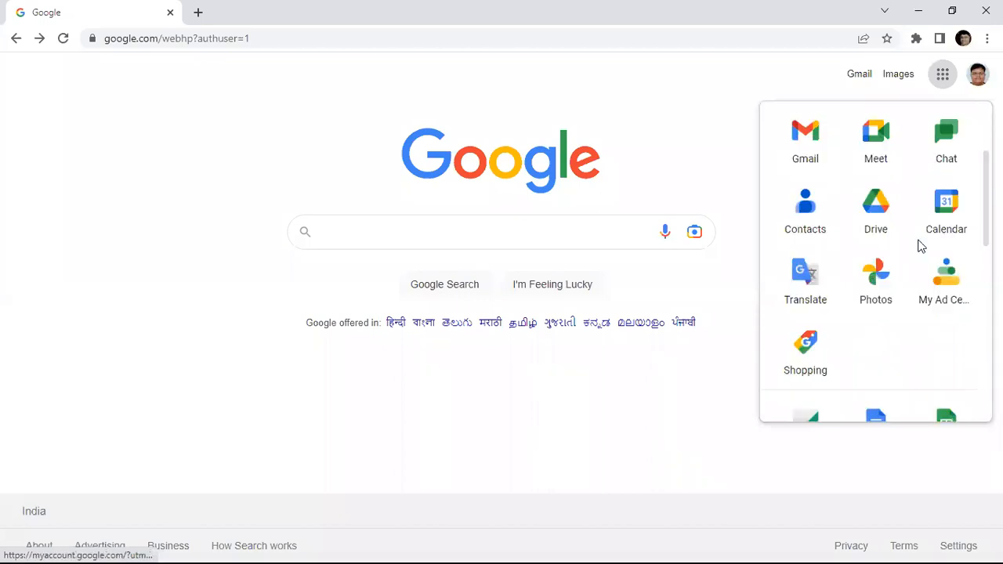
scroll(919, 246, down, 2)
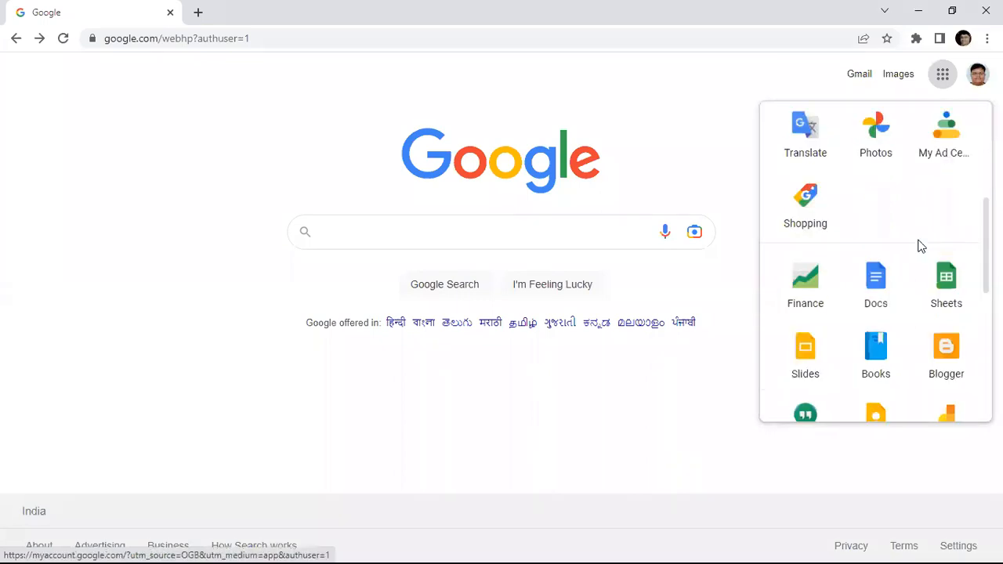
scroll(919, 247, down, 4)
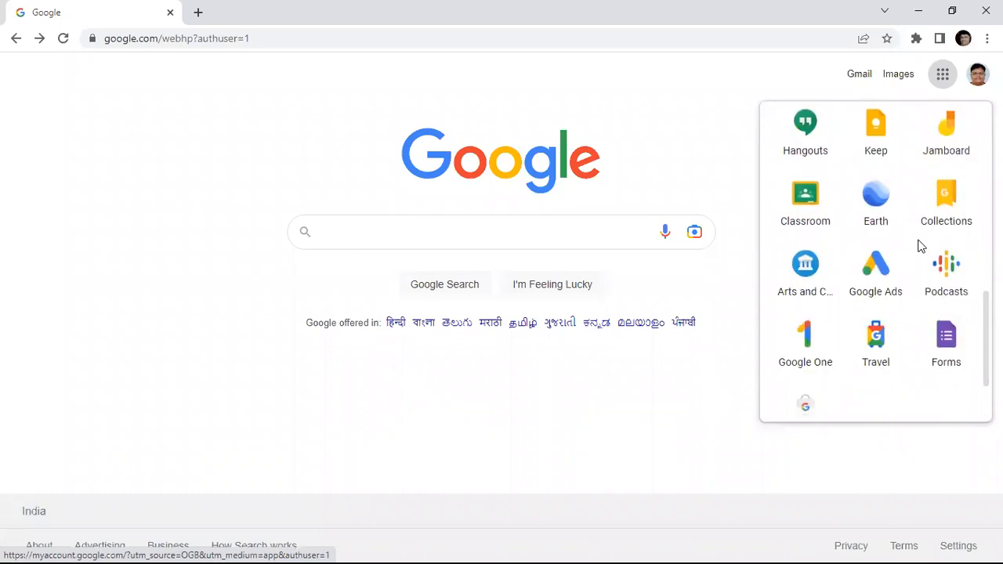
scroll(919, 247, down, 1)
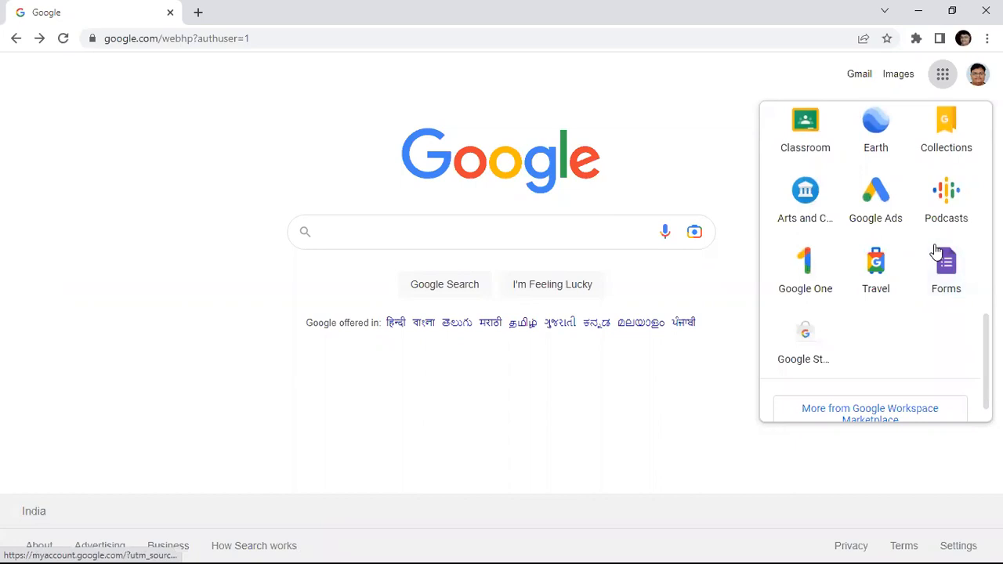
scroll(884, 313, up, 2)
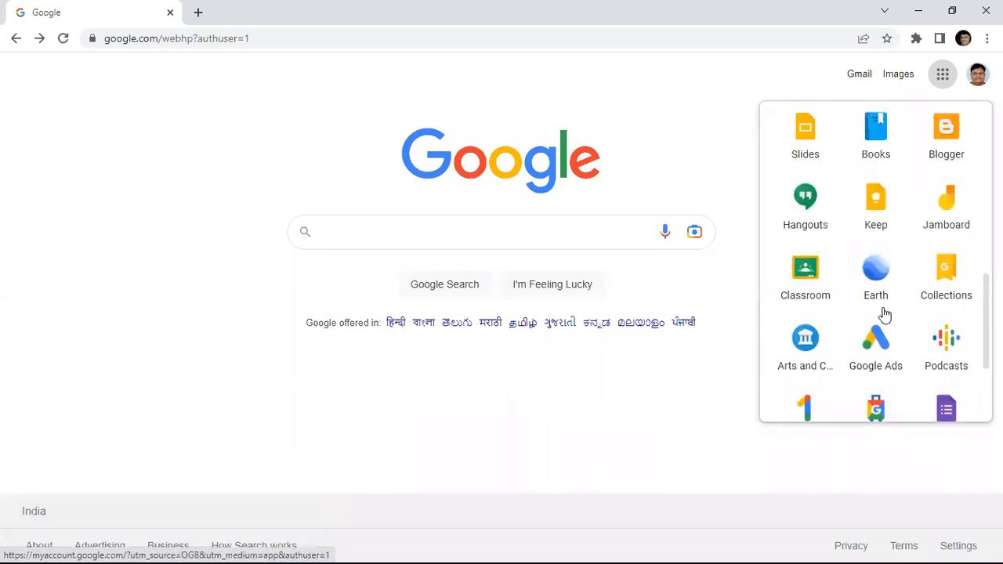
scroll(884, 313, up, 3)
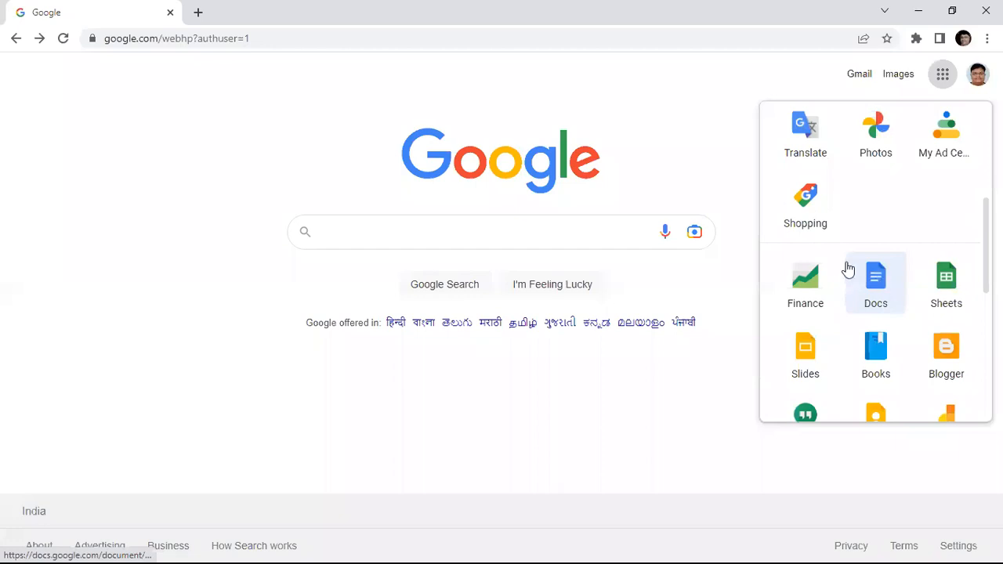
scroll(842, 274, up, 3)
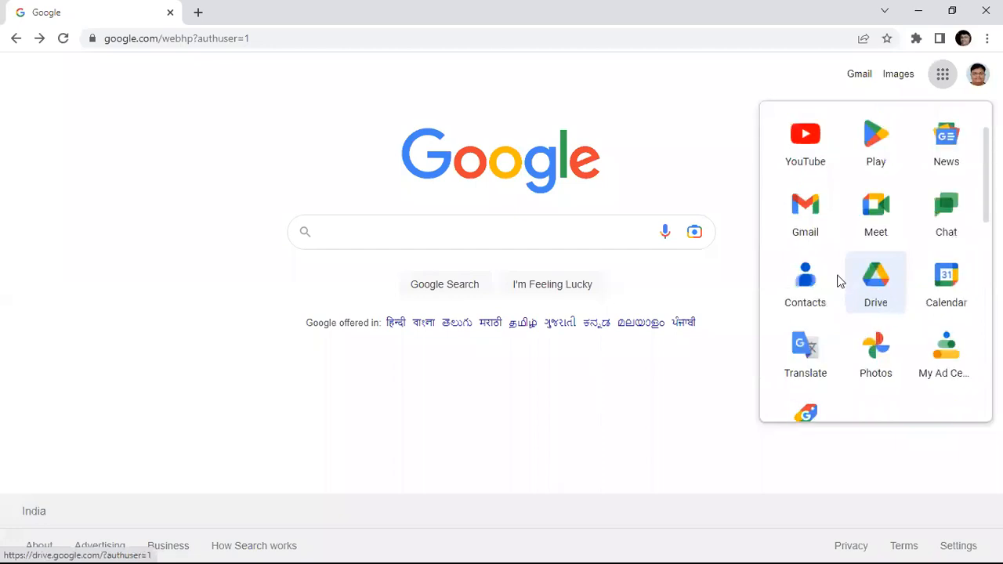
click(879, 283)
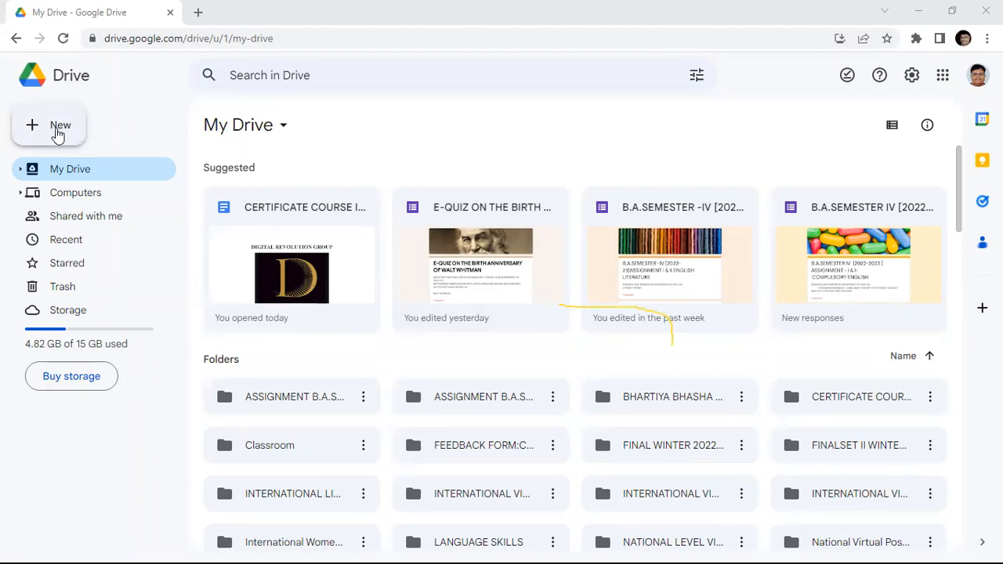
Open the Google Forms template gallery to create a new form from a template.
click(57, 133)
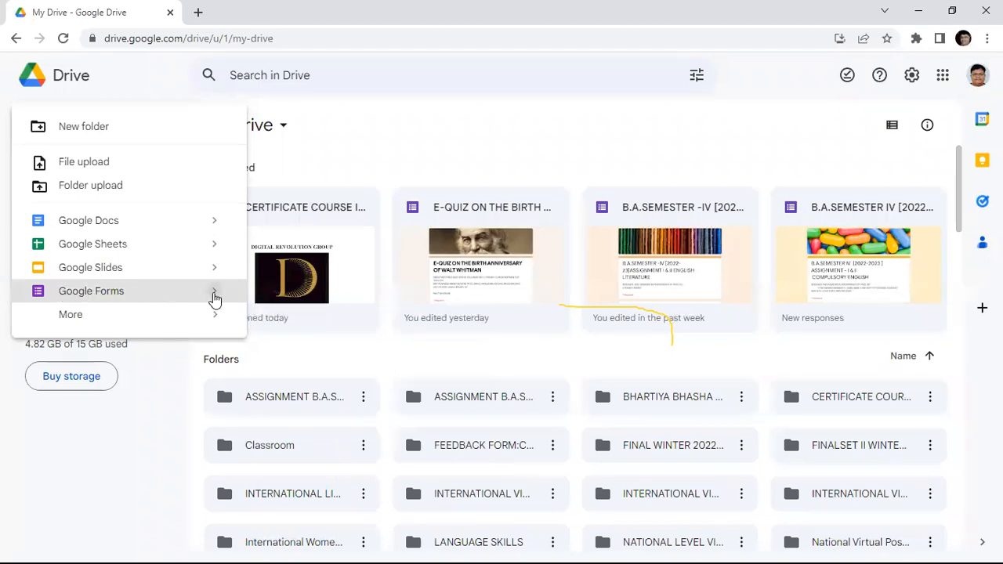
mouse_move(189, 296)
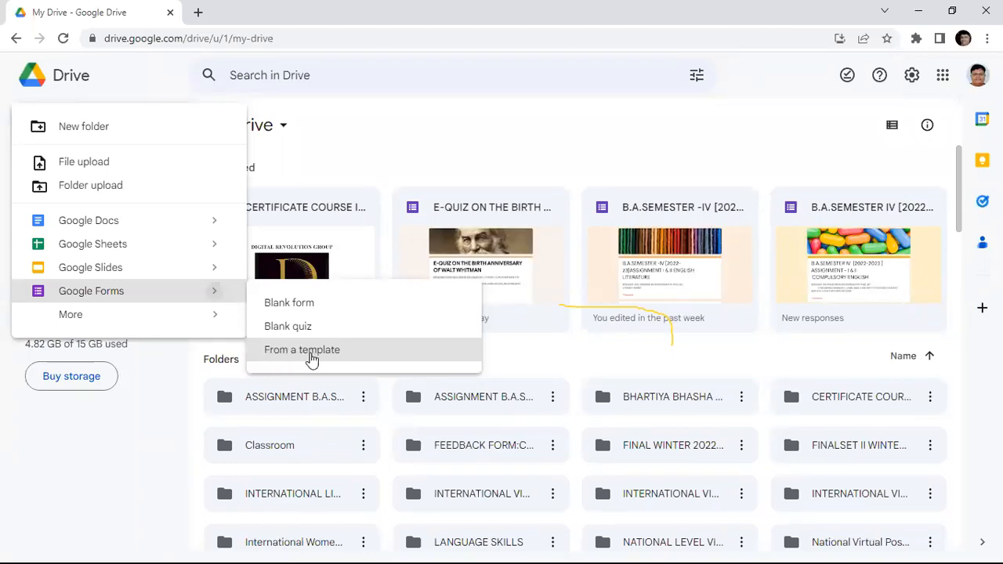
click(312, 358)
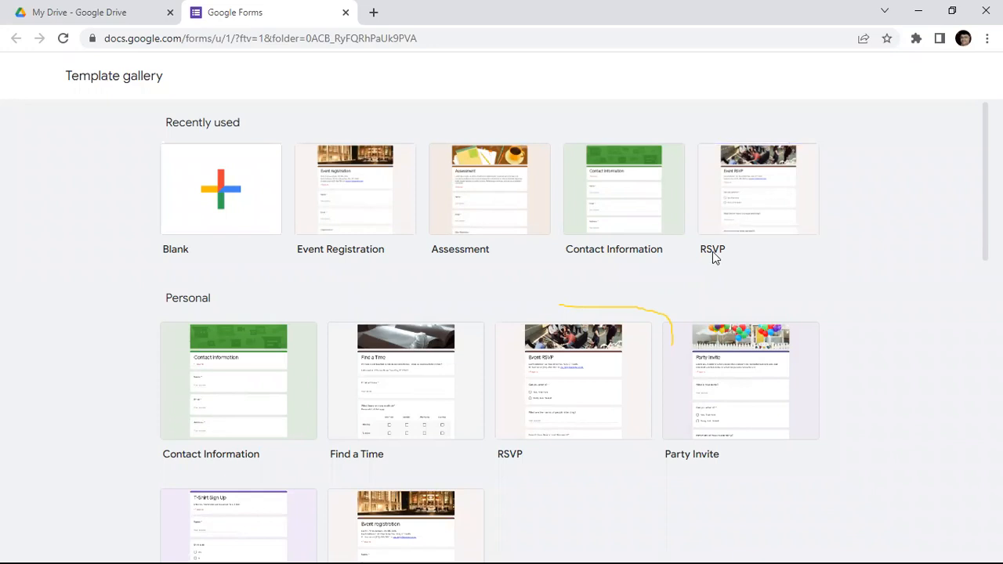
Review the Personal, Work and Education form templates and create a new form from the Blank template.
scroll(123, 341, down, 1)
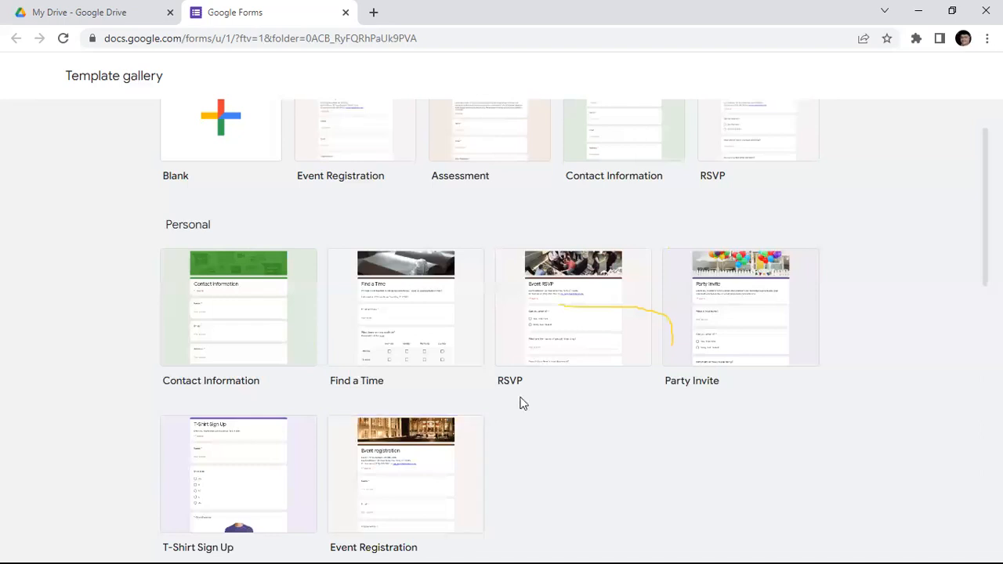
scroll(578, 397, down, 3)
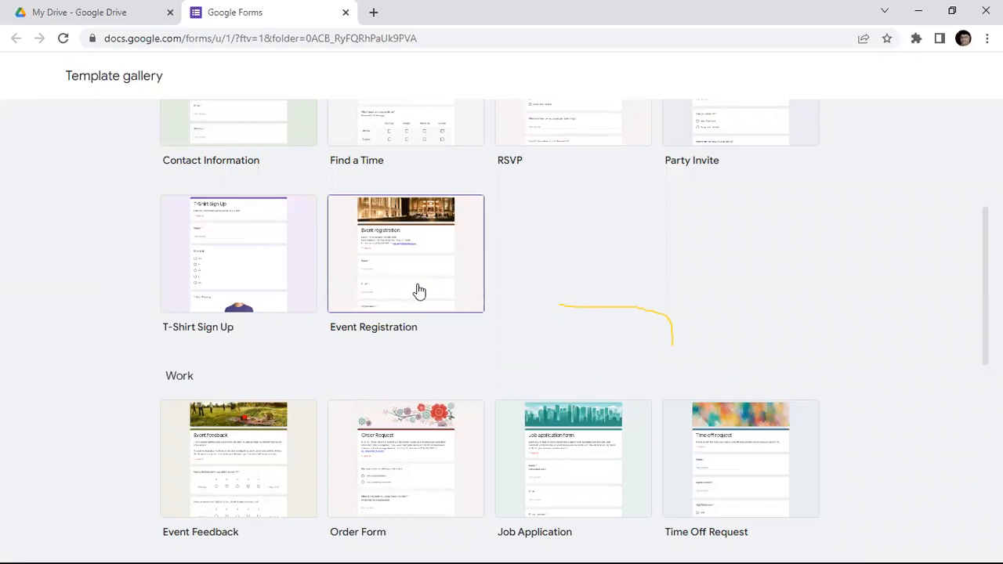
scroll(400, 307, down, 2)
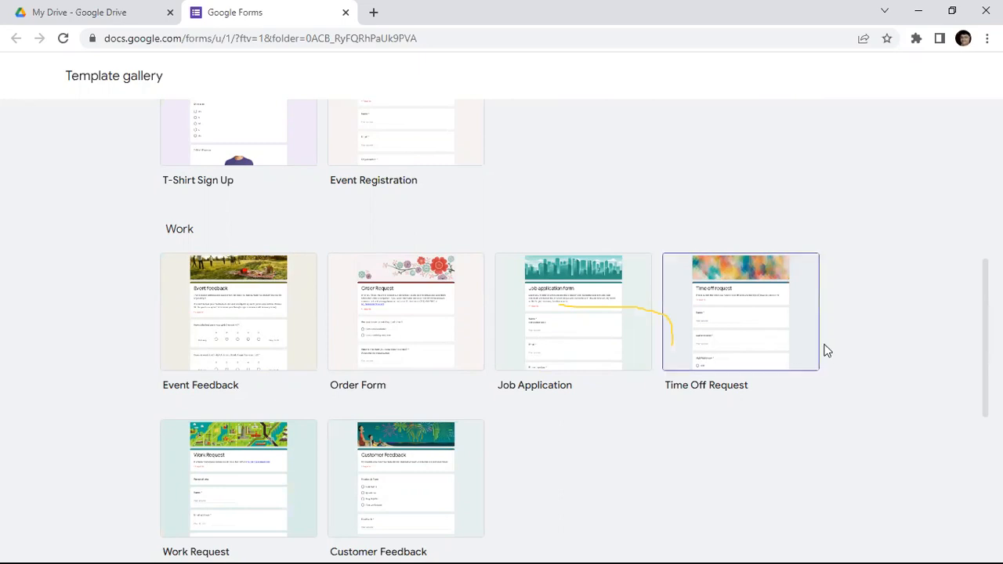
scroll(569, 432, down, 3)
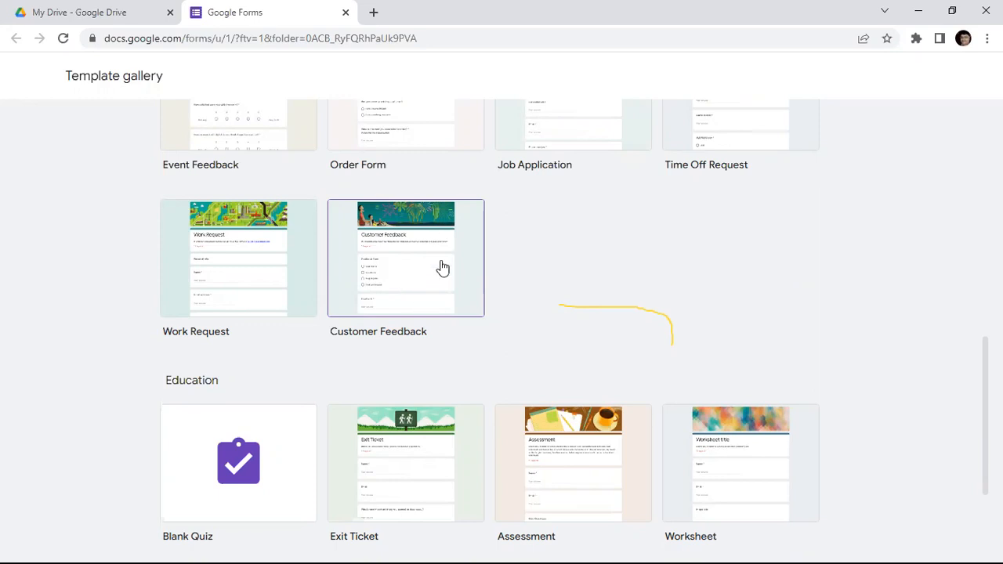
scroll(562, 272, down, 1)
scroll(562, 271, down, 2)
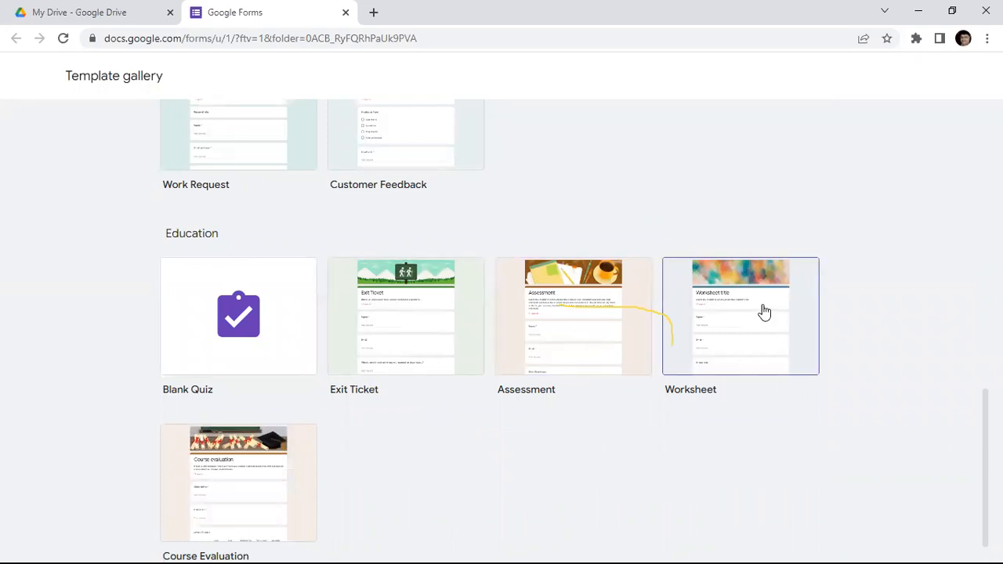
scroll(559, 427, down, 1)
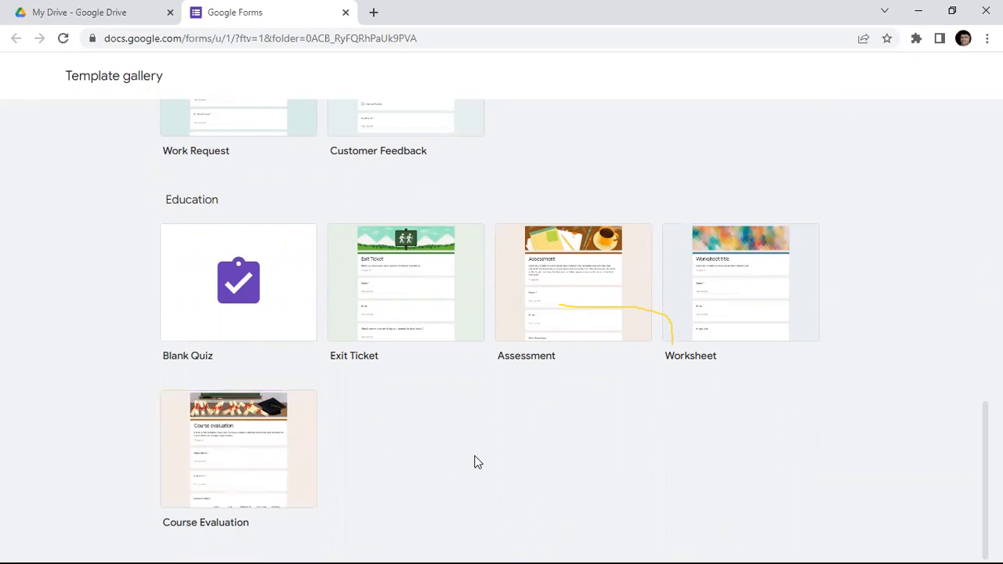
scroll(474, 462, up, 5)
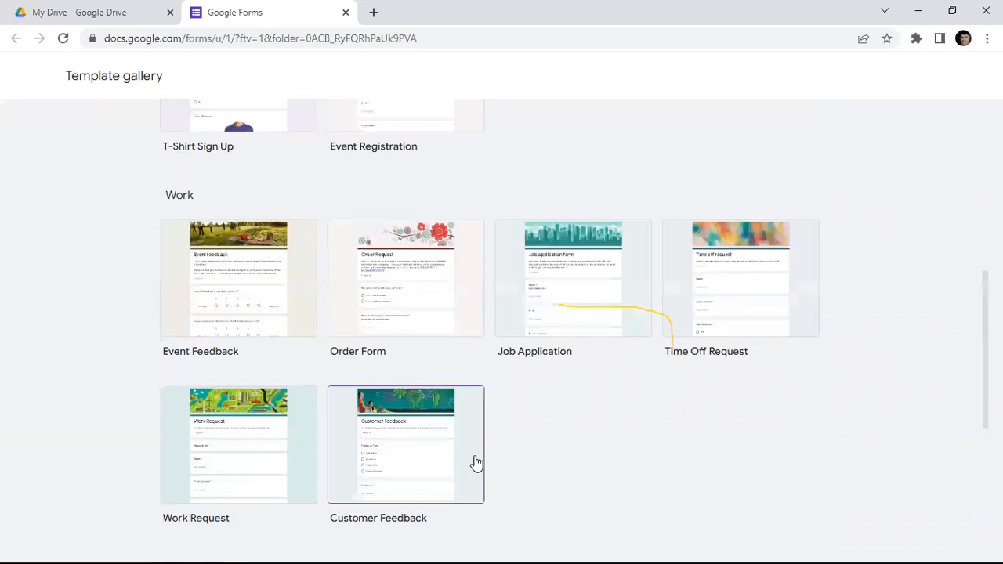
scroll(475, 463, up, 4)
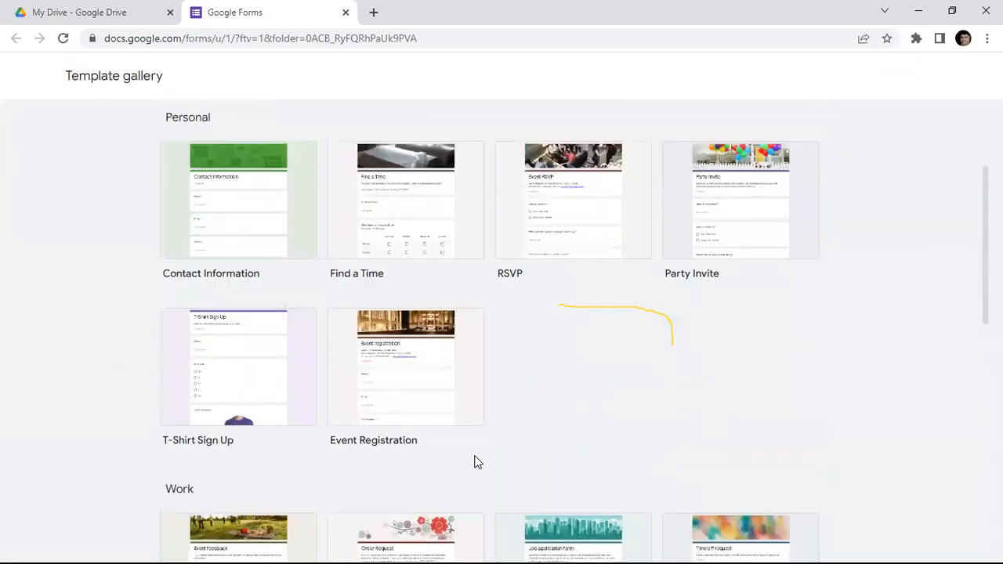
scroll(474, 461, up, 3)
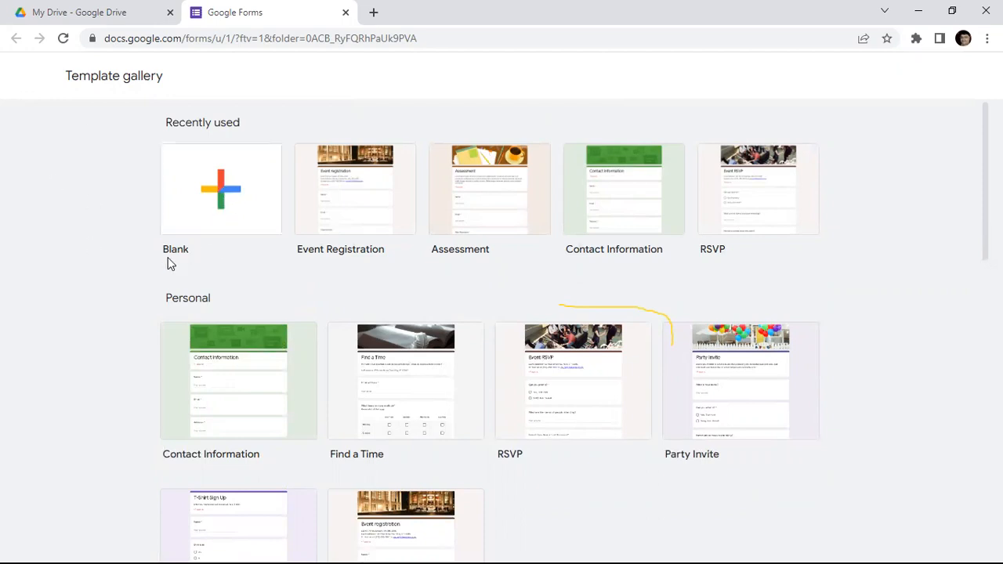
click(216, 191)
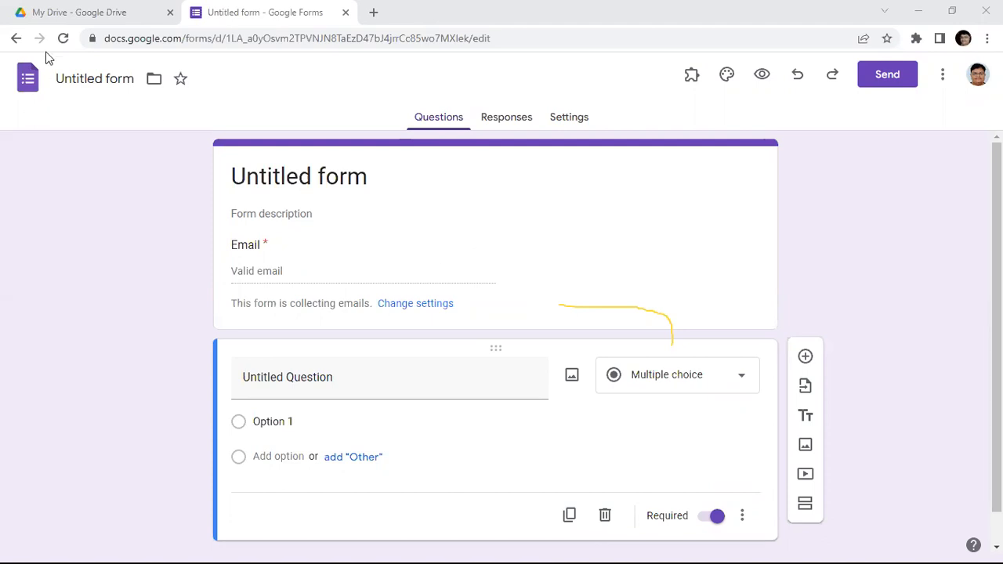
Return to My Drive and open the existing form "E-QUIZ ON THE BIRTH ANNIVERSARY OF JANE AUSTEN".
click(64, 16)
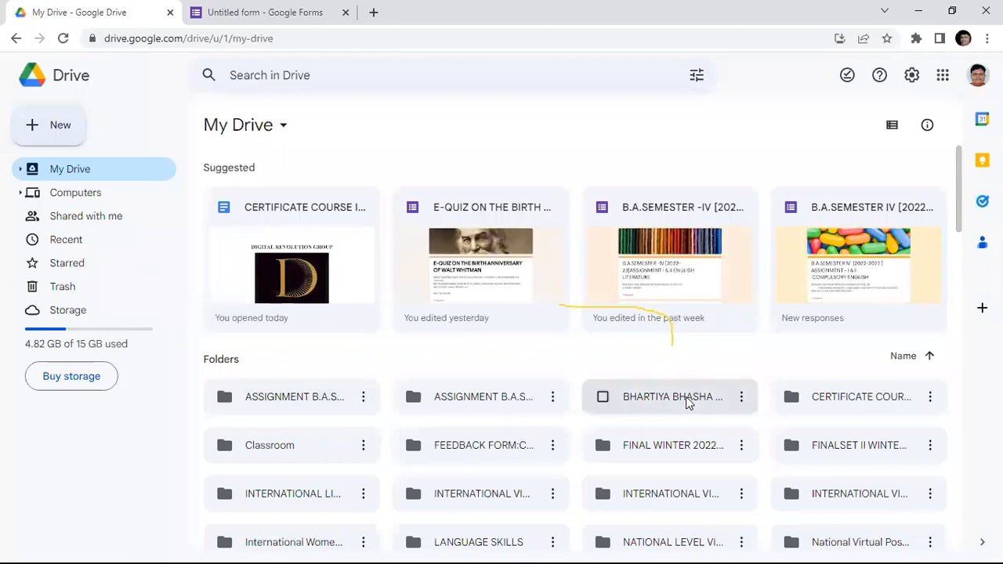
scroll(687, 401, down, 5)
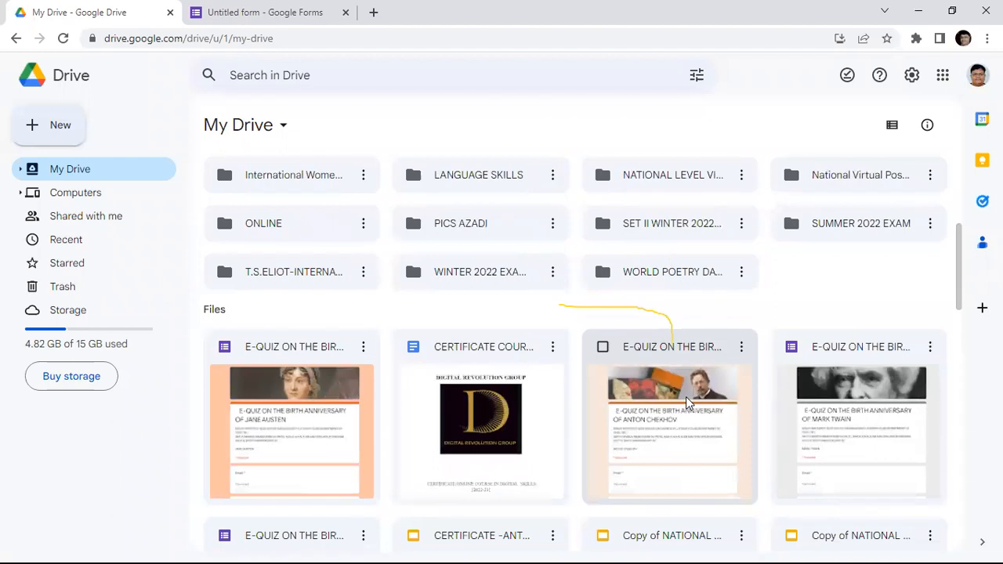
scroll(686, 397, down, 2)
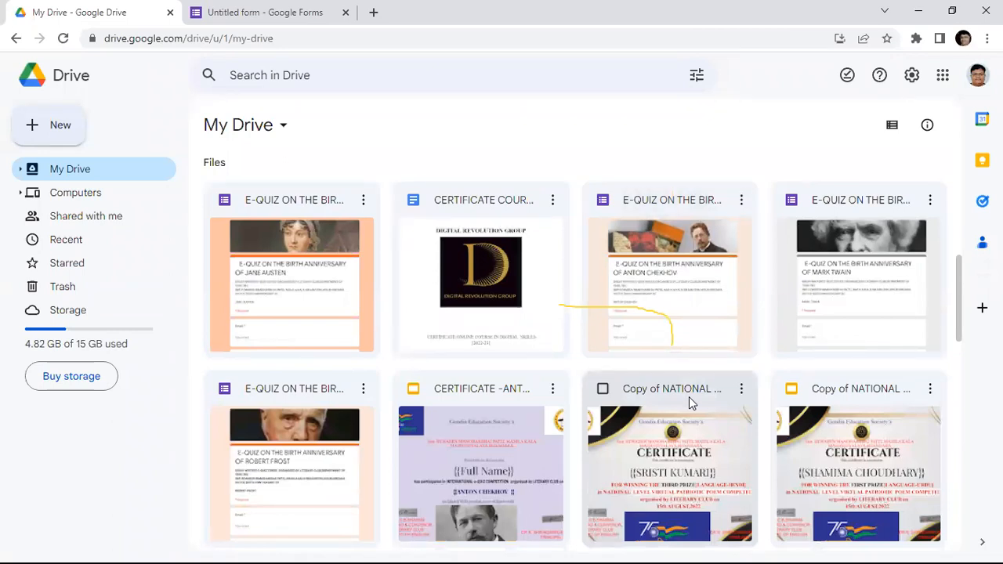
double_click(303, 206)
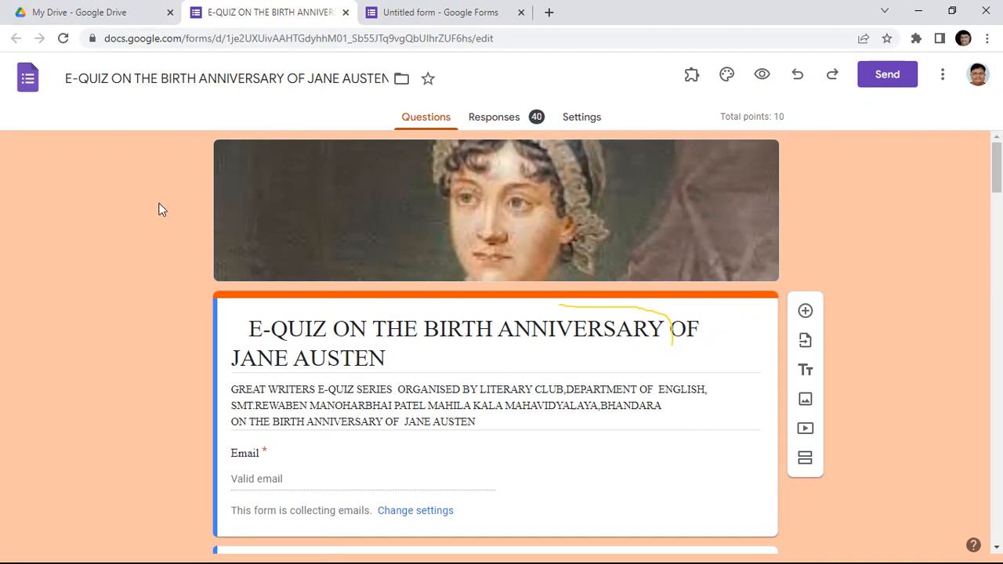
Examine the Jane Austen e-quiz's header and participant fields, from e-mail and full name through affiliation and the Telegram group entries.
scroll(158, 210, down, 2)
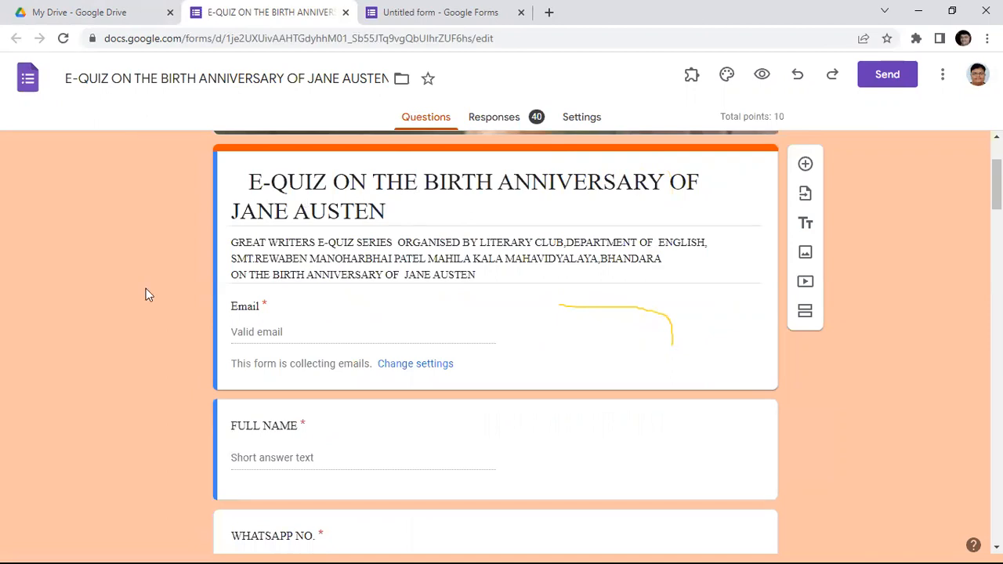
scroll(146, 283, up, 2)
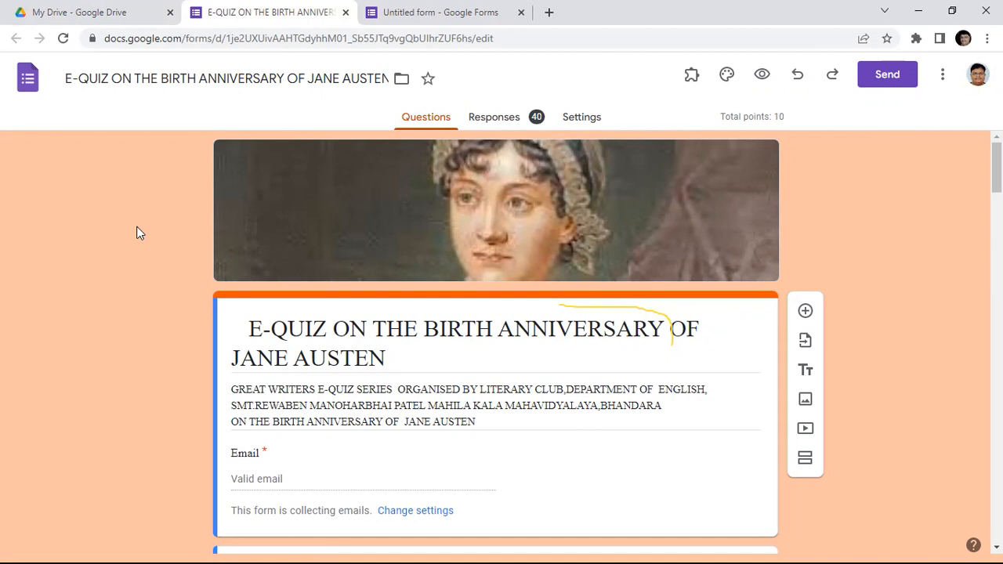
scroll(136, 232, down, 2)
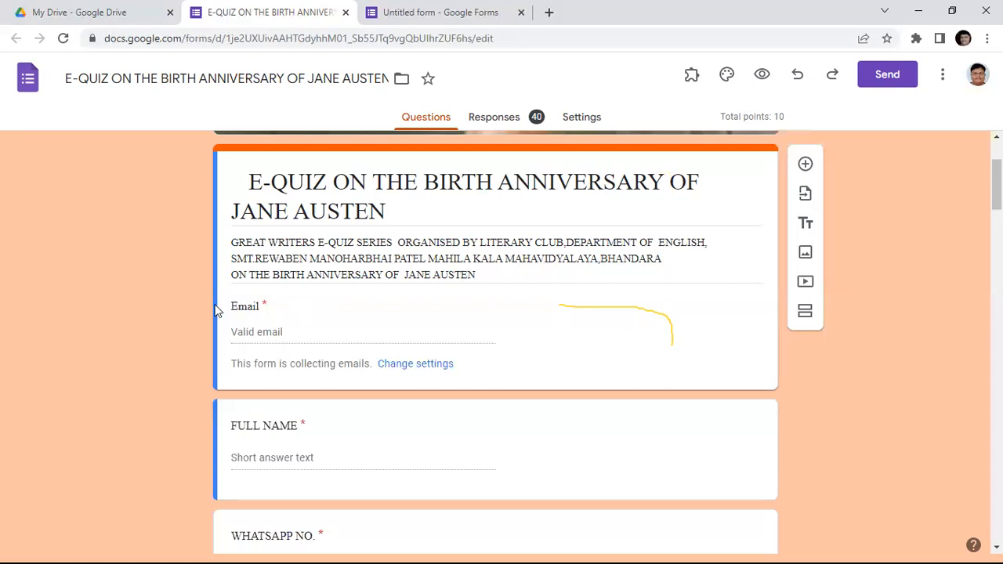
scroll(217, 311, down, 1)
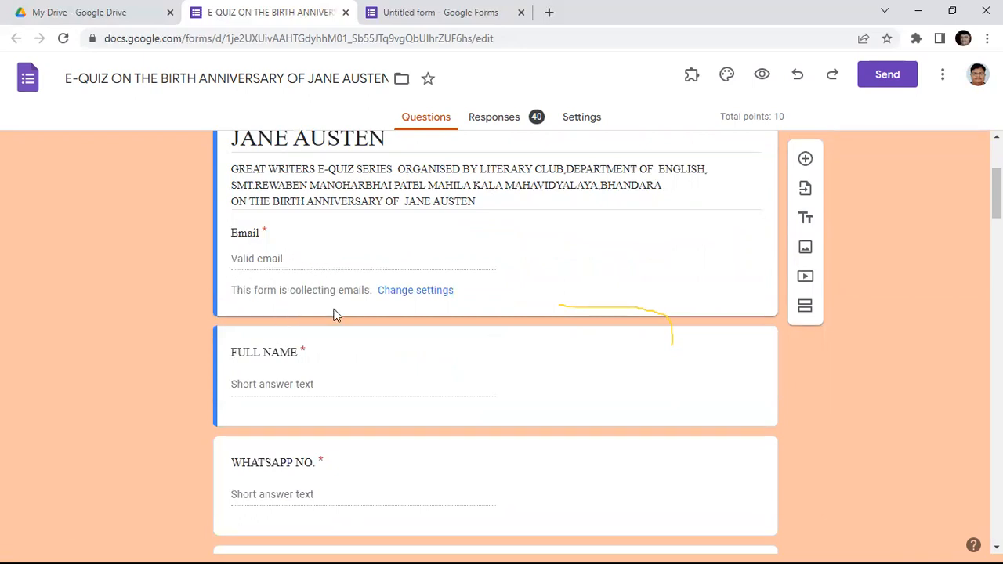
scroll(333, 314, down, 2)
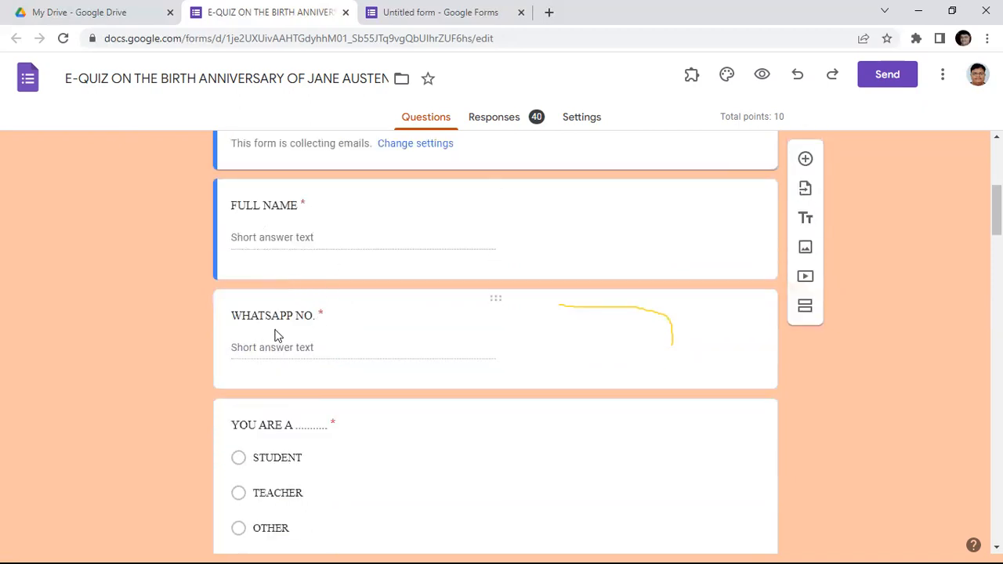
scroll(348, 330, down, 3)
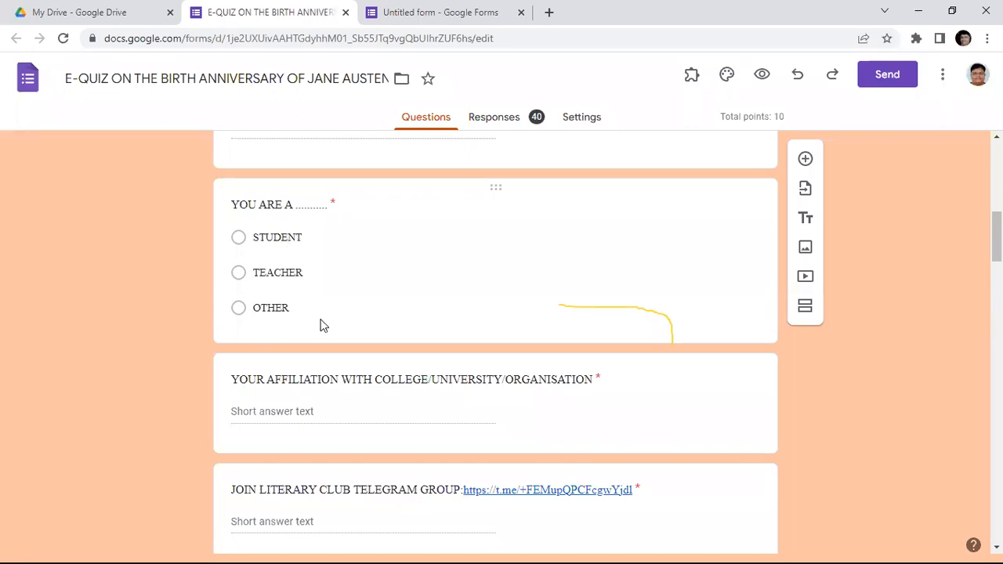
scroll(370, 359, down, 1)
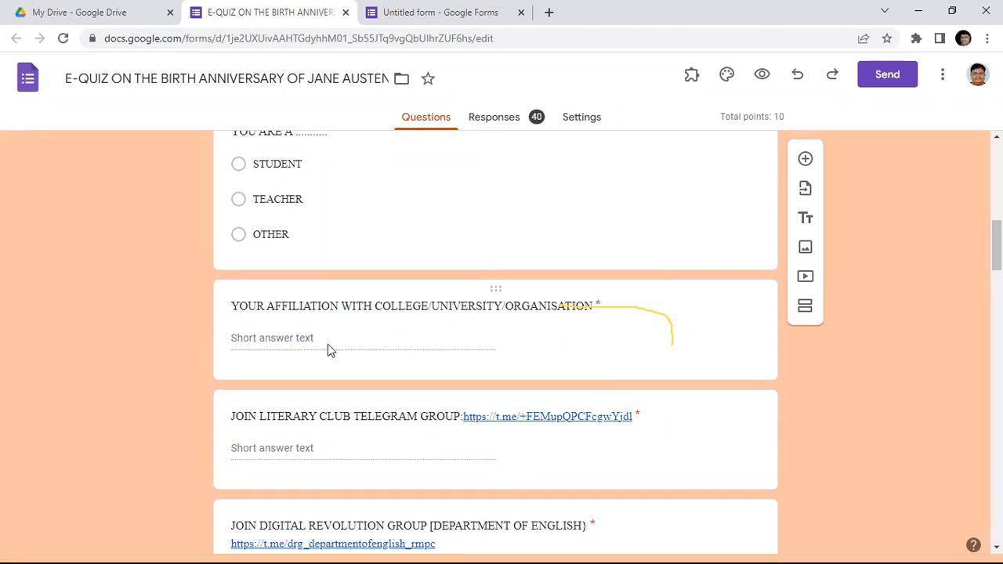
scroll(409, 343, down, 3)
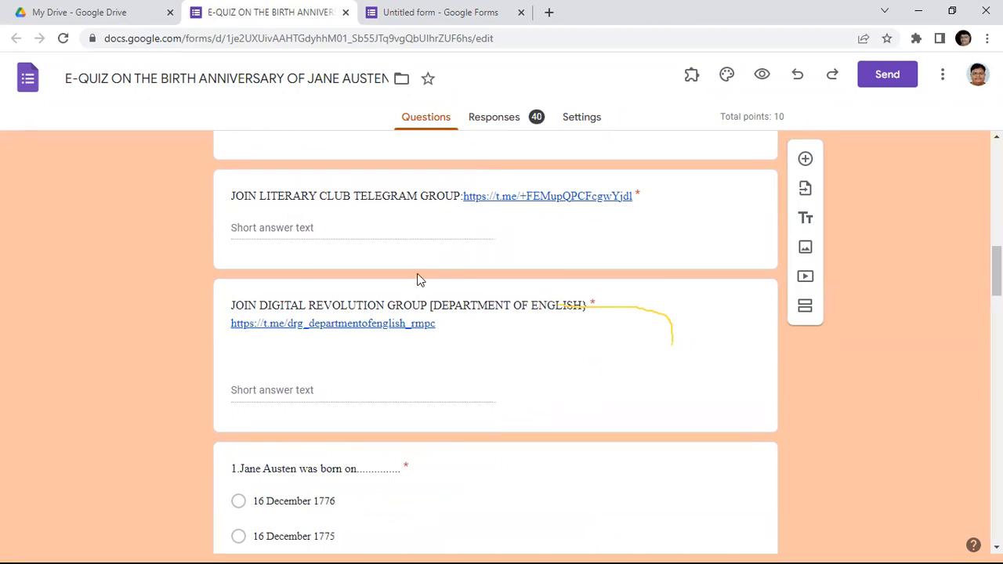
Look through the ten multiple-choice questions of the Jane Austen e-quiz and their answer options.
scroll(418, 279, down, 2)
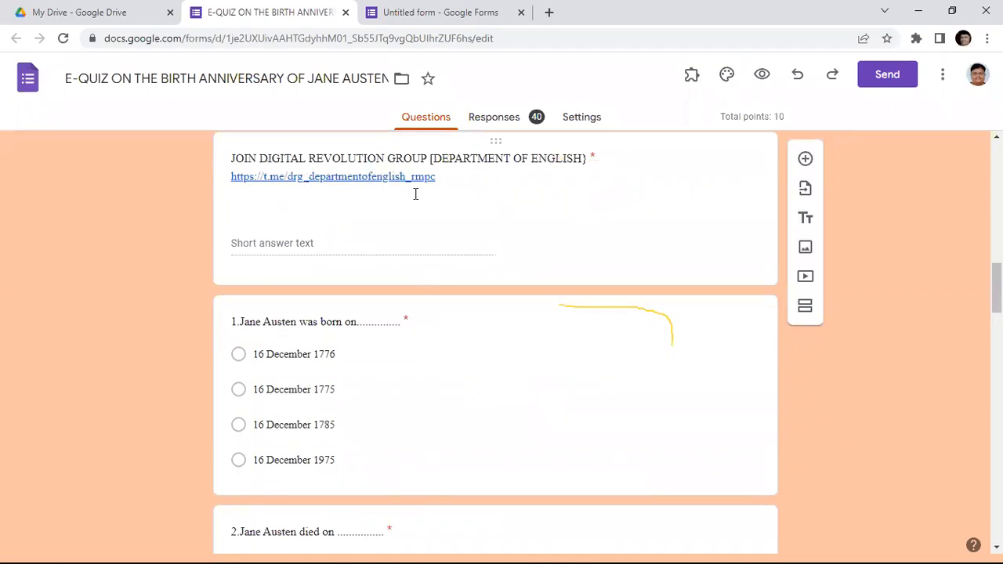
scroll(459, 217, down, 2)
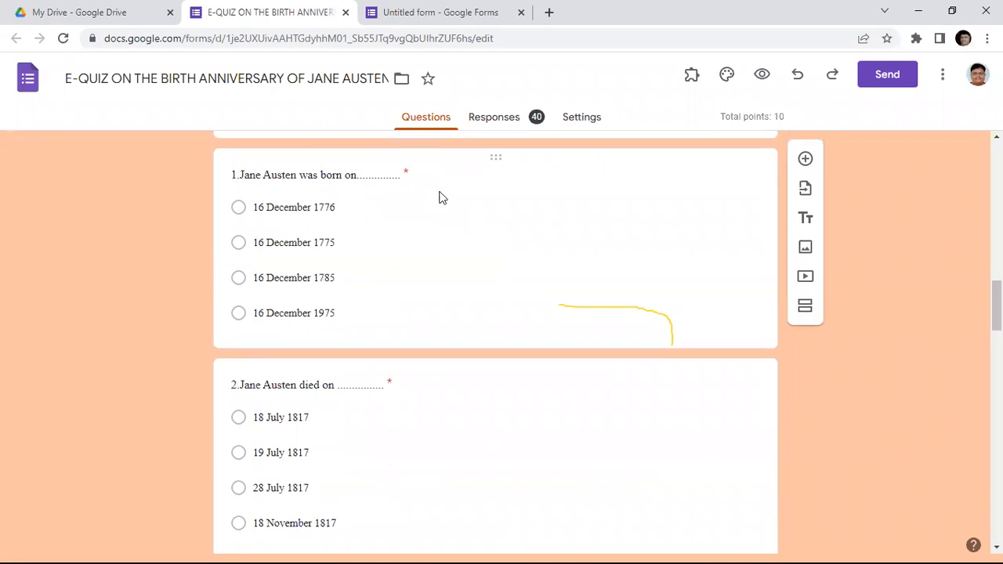
scroll(425, 228, down, 1)
scroll(416, 262, down, 1)
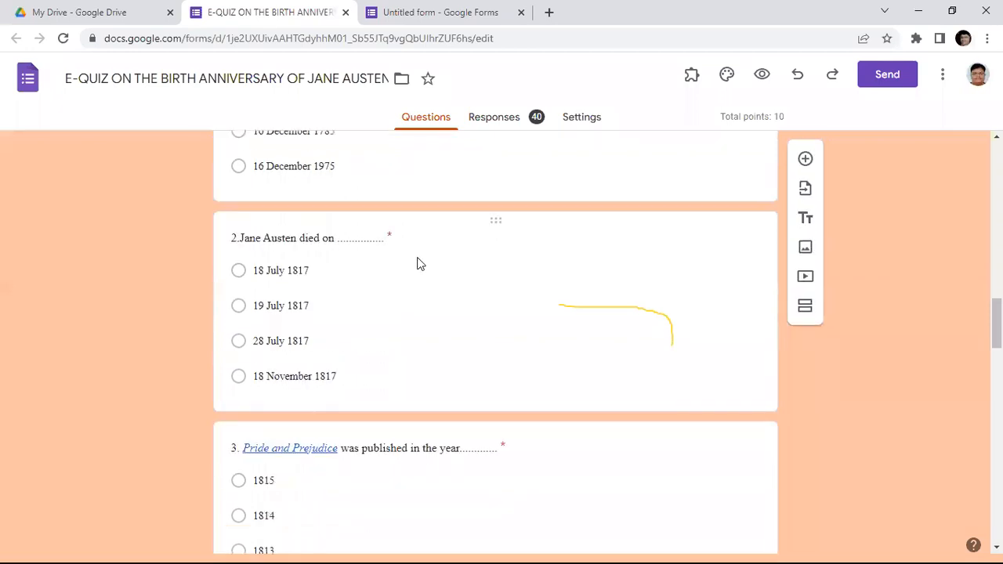
scroll(416, 258, down, 3)
scroll(418, 264, up, 3)
scroll(417, 264, up, 1)
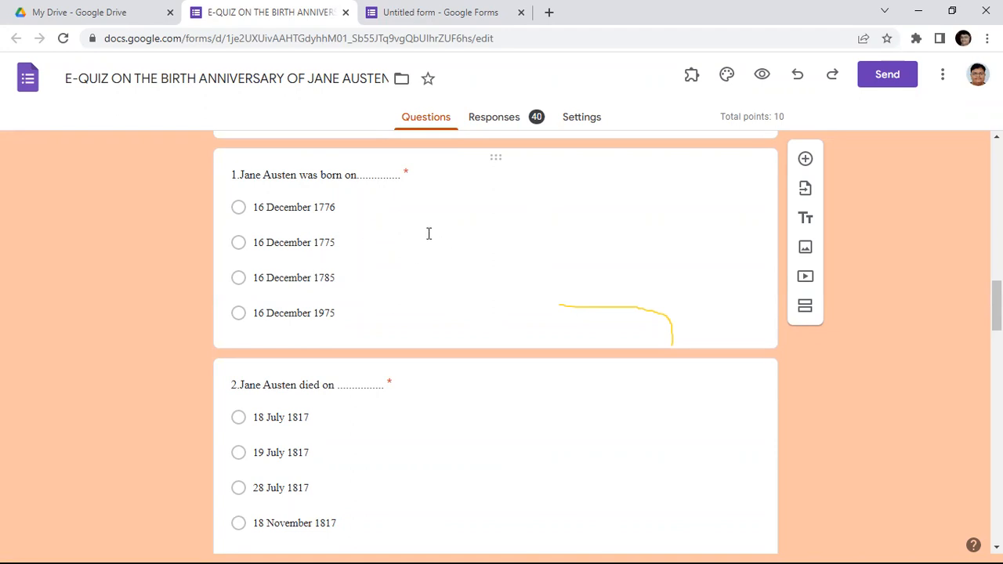
scroll(447, 239, down, 6)
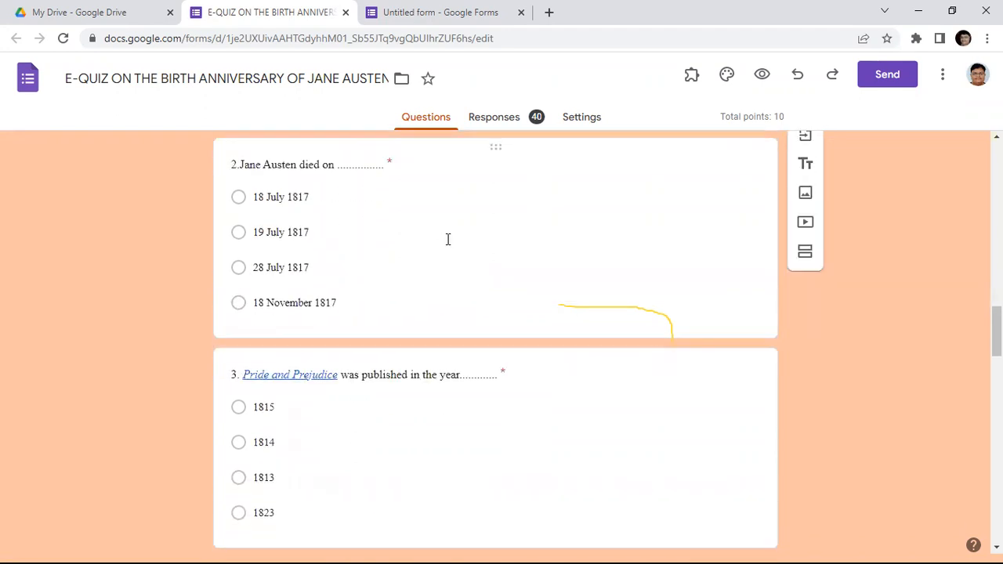
scroll(447, 239, down, 12)
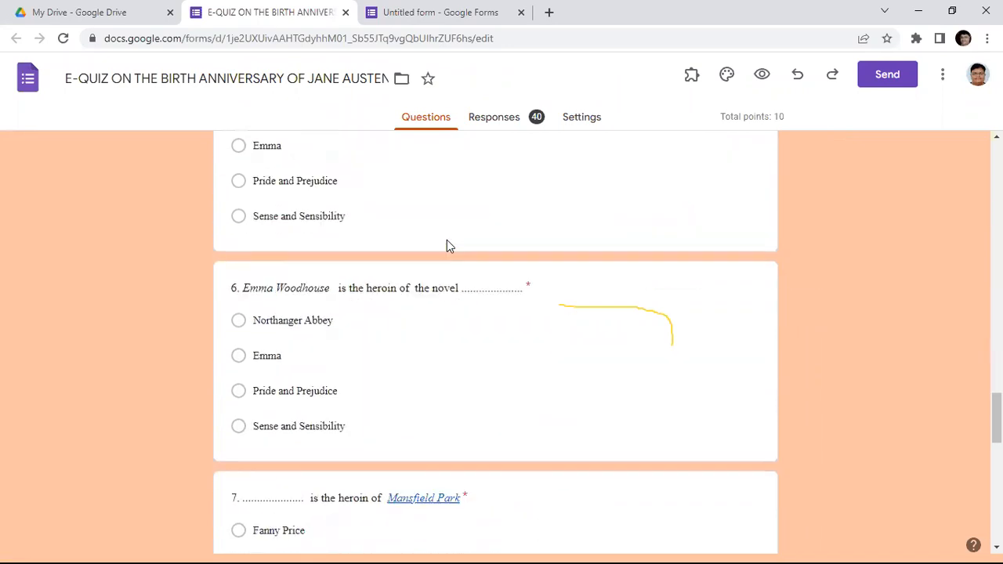
scroll(445, 239, down, 3)
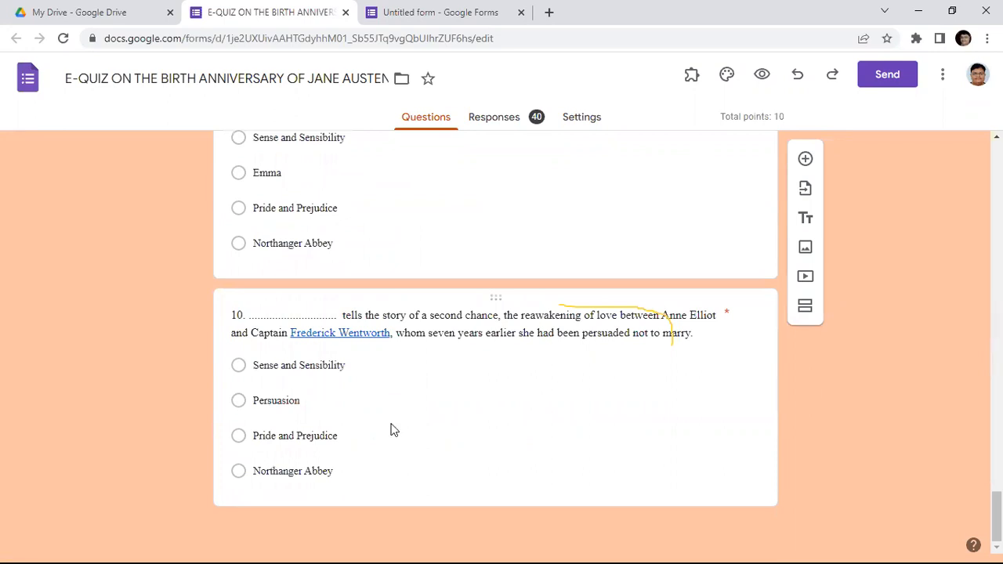
scroll(388, 416, up, 4)
scroll(387, 411, up, 15)
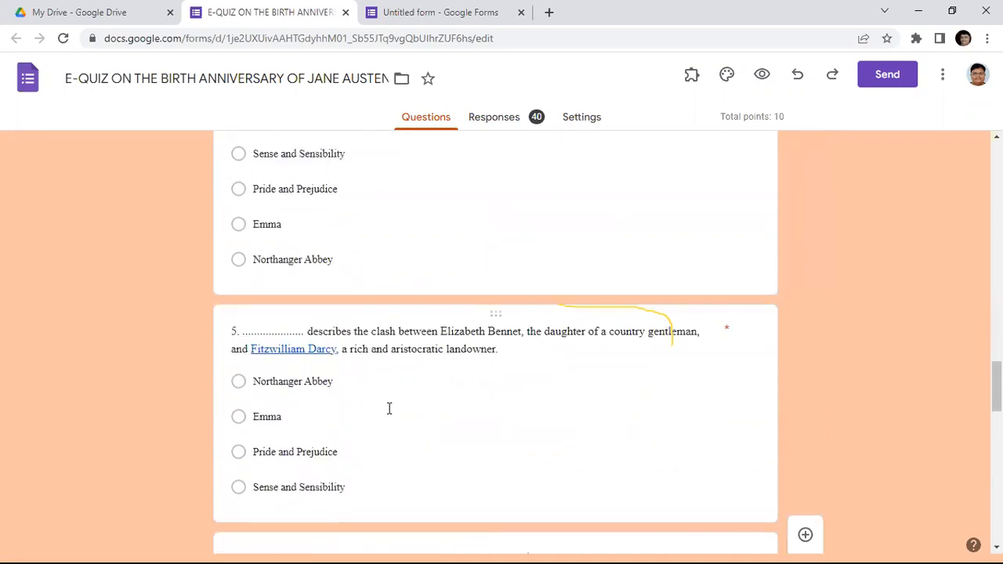
scroll(387, 398, up, 10)
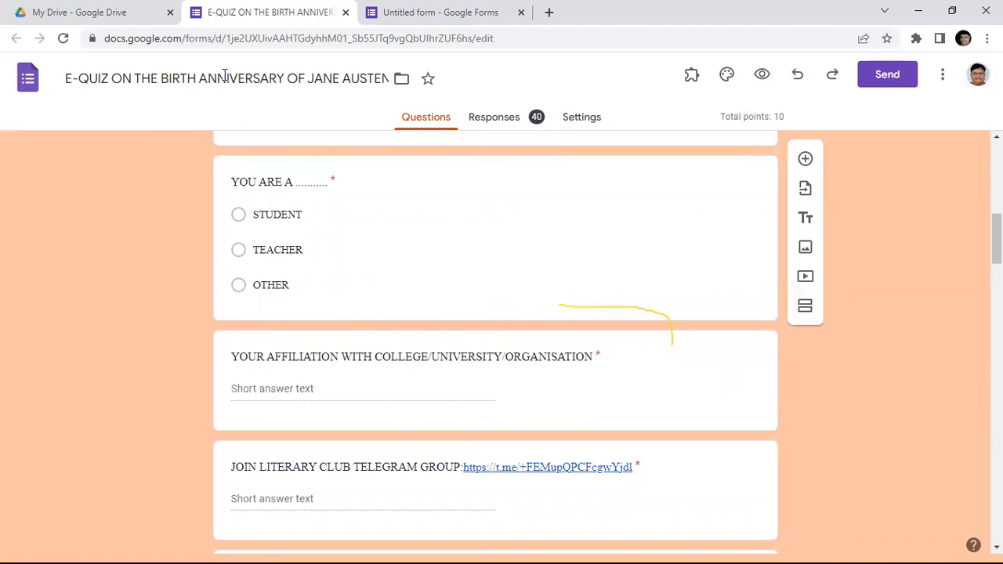
Return to My Drive and create a new blank Google Form.
click(94, 13)
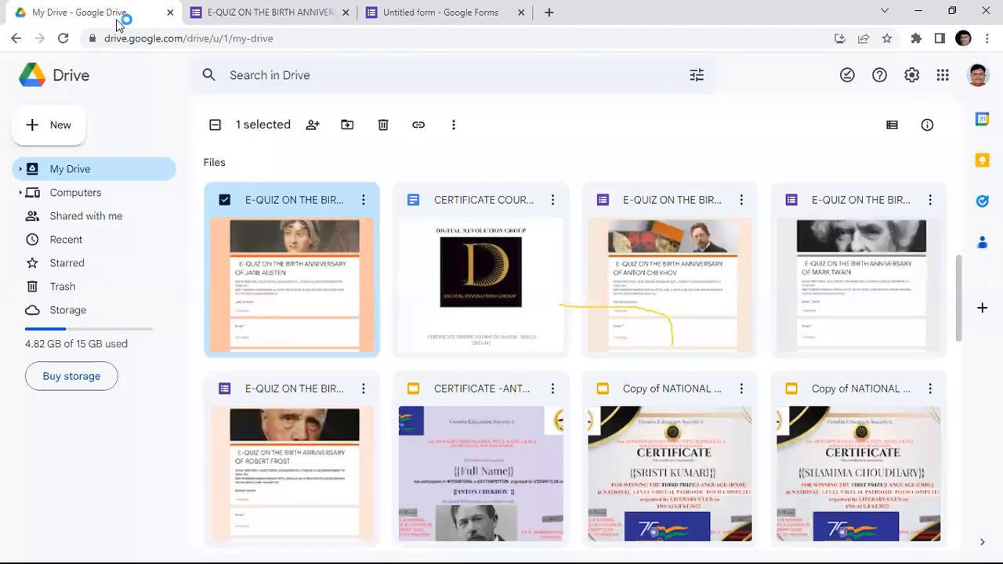
scroll(480, 275, up, 6)
scroll(481, 279, up, 1)
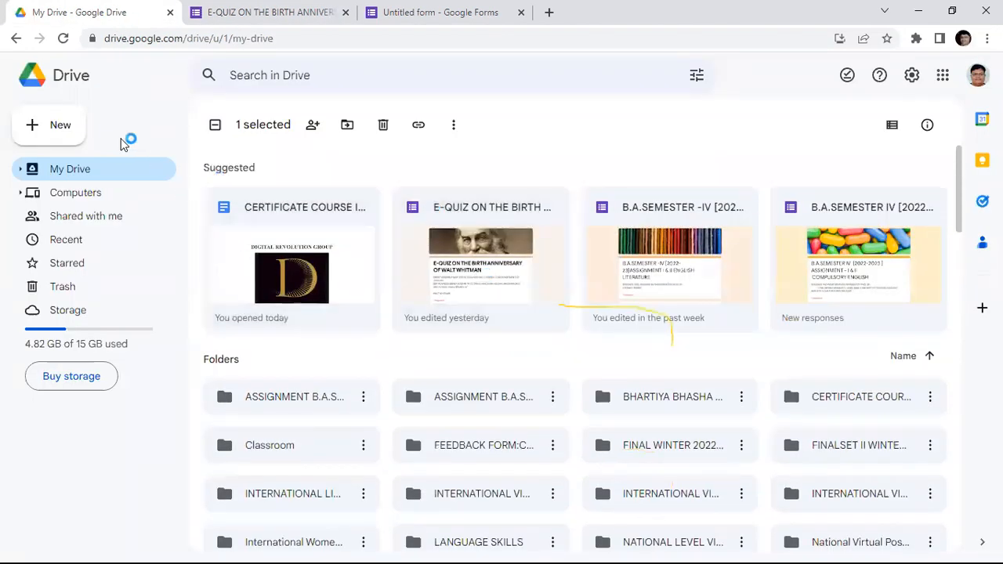
click(61, 130)
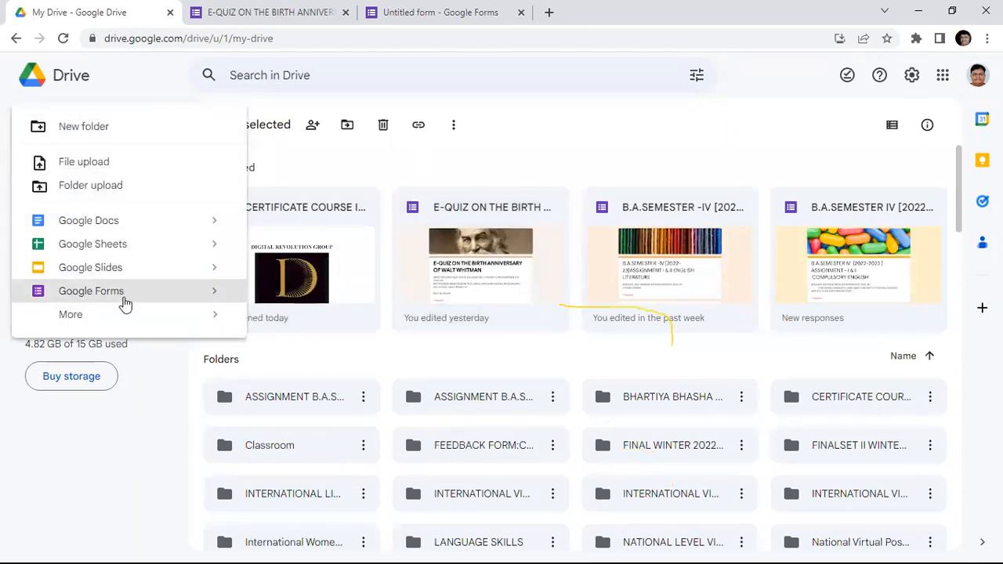
click(125, 301)
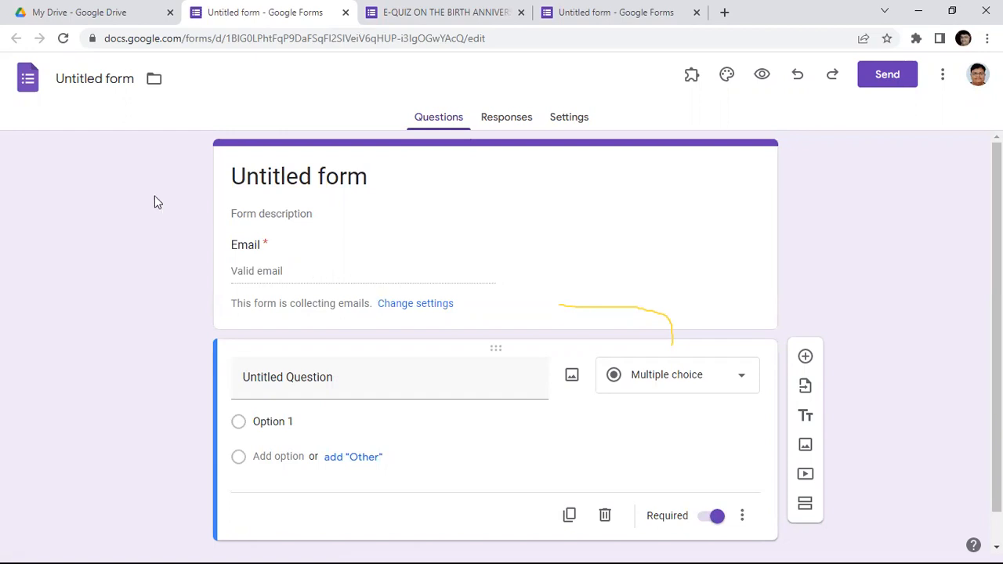
Rename the untitled form's file as "E-QUIZ ON THE BIRTH ANNIVERSARY OF RABINDRANATH TAGORE".
click(136, 78)
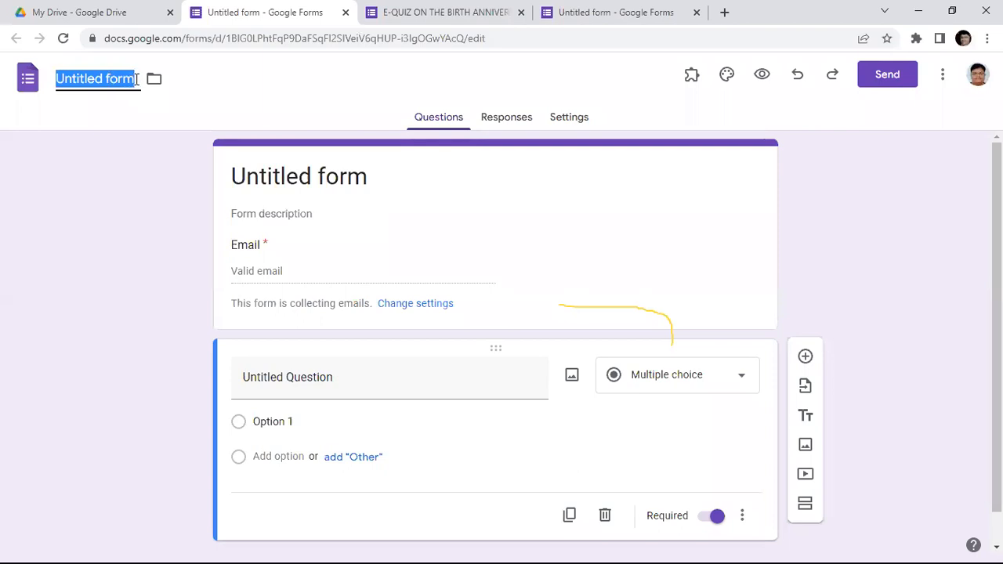
drag(136, 79, 52, 78)
text(E)
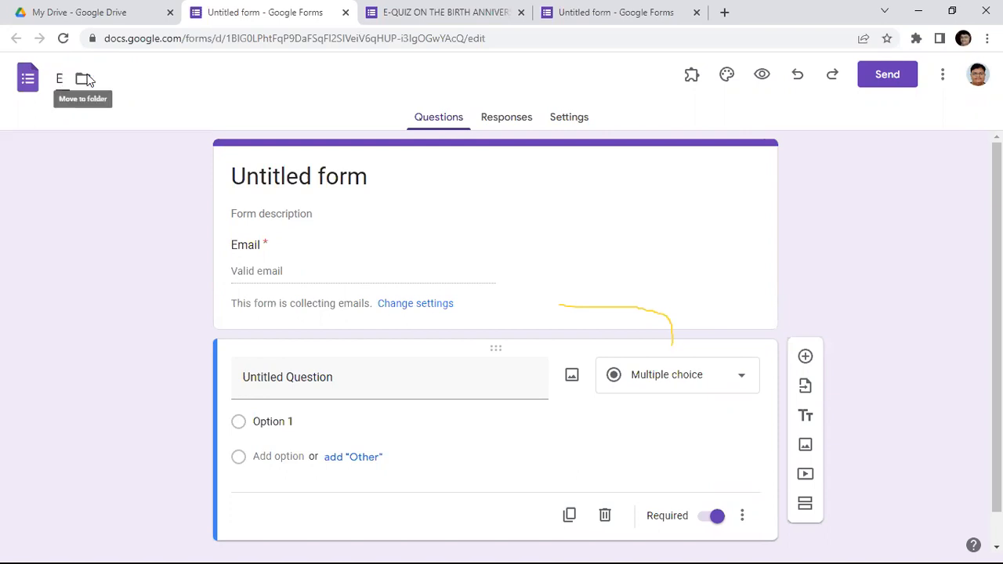
text(-QUIZ)
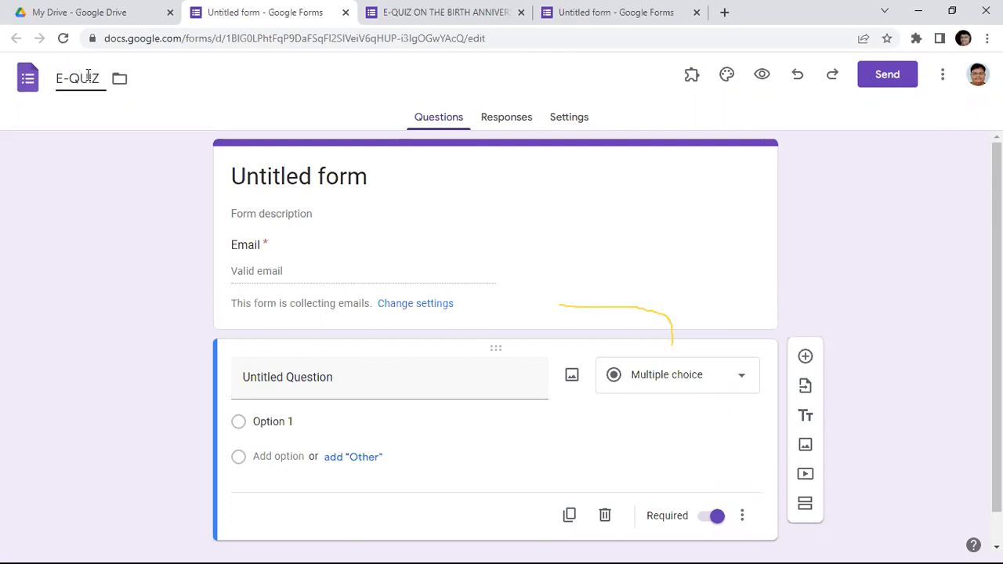
text( ON THE BIRTH ANNIVERS)
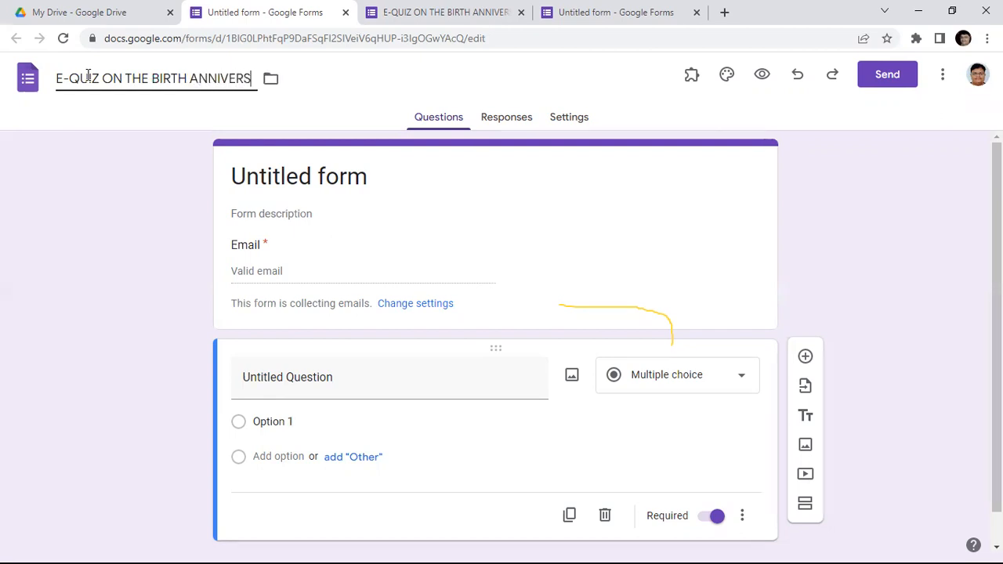
text(ARY OF)
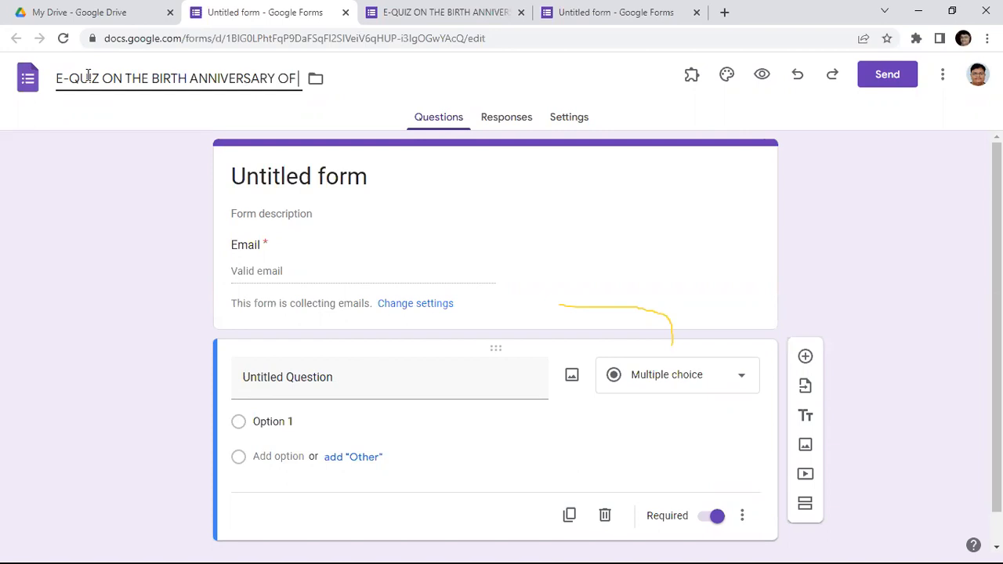
text(RABIN)
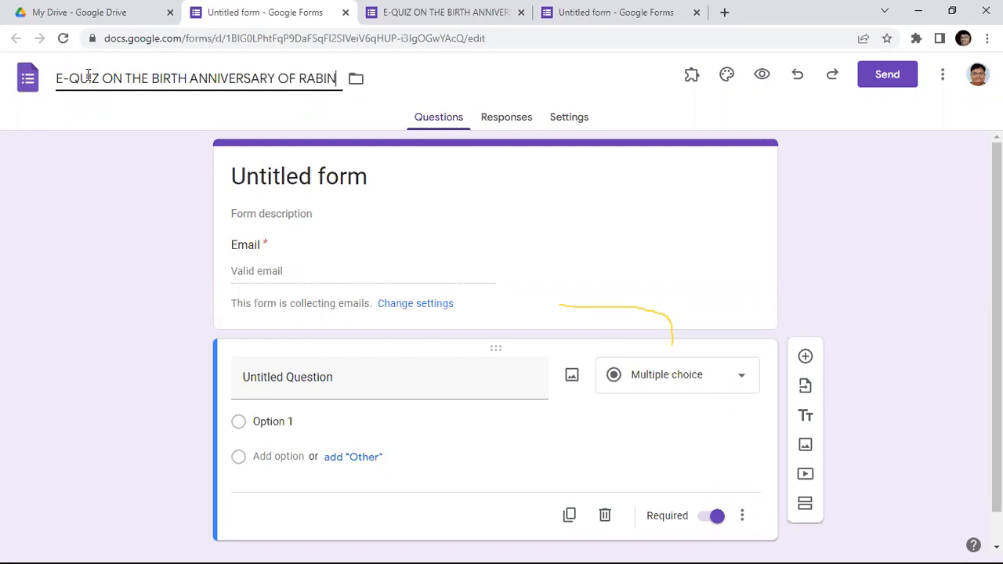
text(DRANATH)
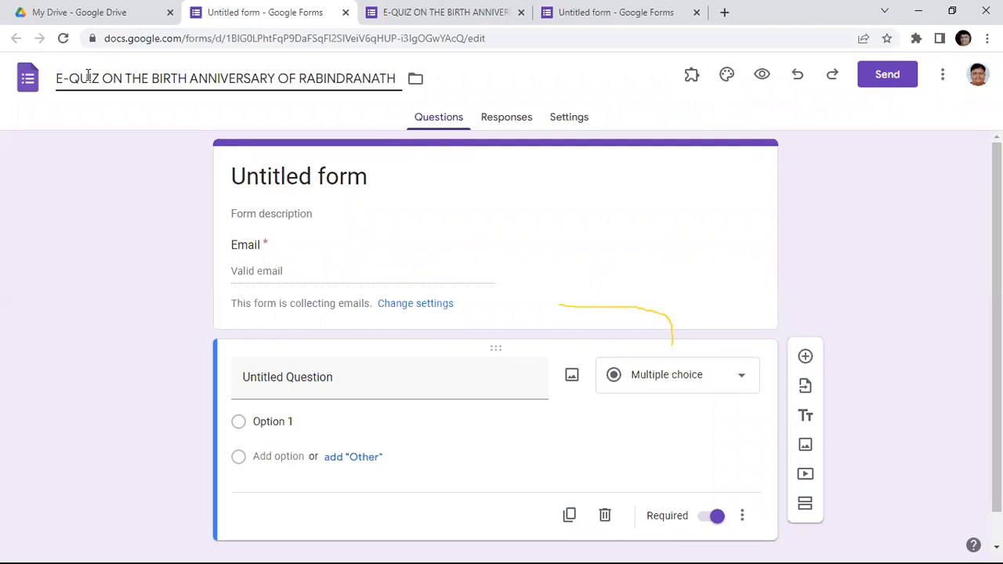
text( TAGORE)
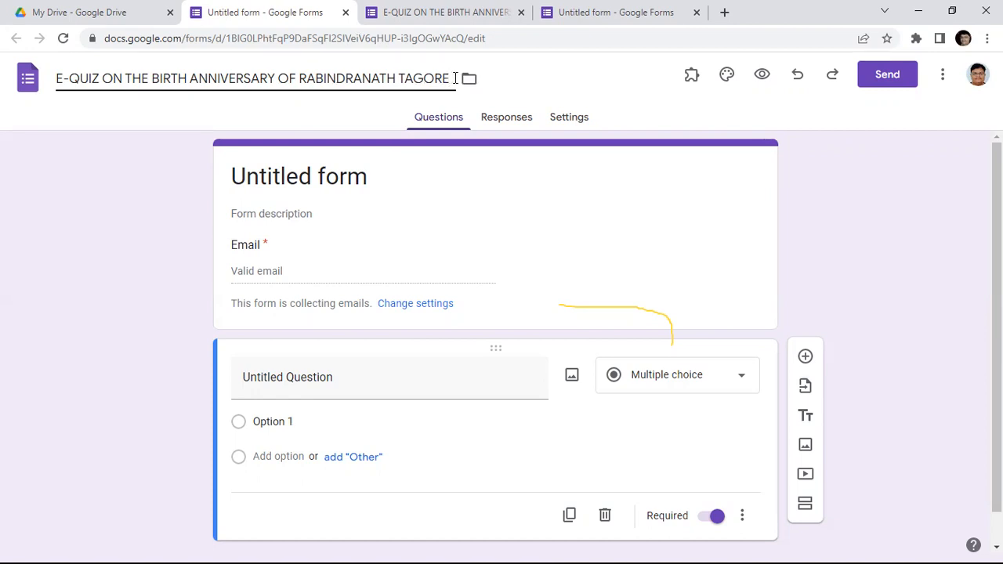
Copy the file name "E-QUIZ ON THE BIRTH ANNIVERSARY OF RABINDRANATH TAGORE" into the form's title.
drag(455, 76, 49, 75)
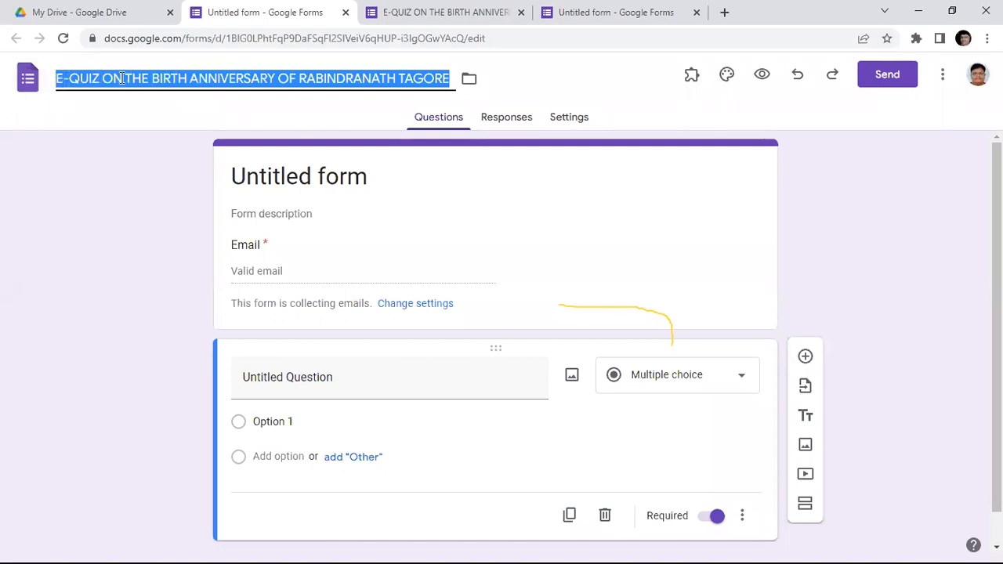
right_click(100, 76)
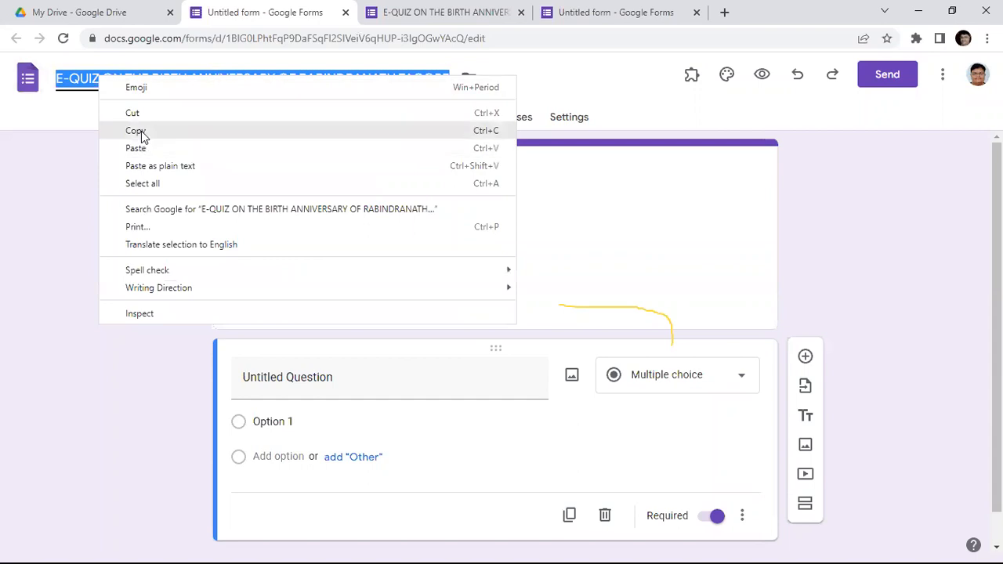
click(135, 131)
click(400, 180)
key(ctrl+v)
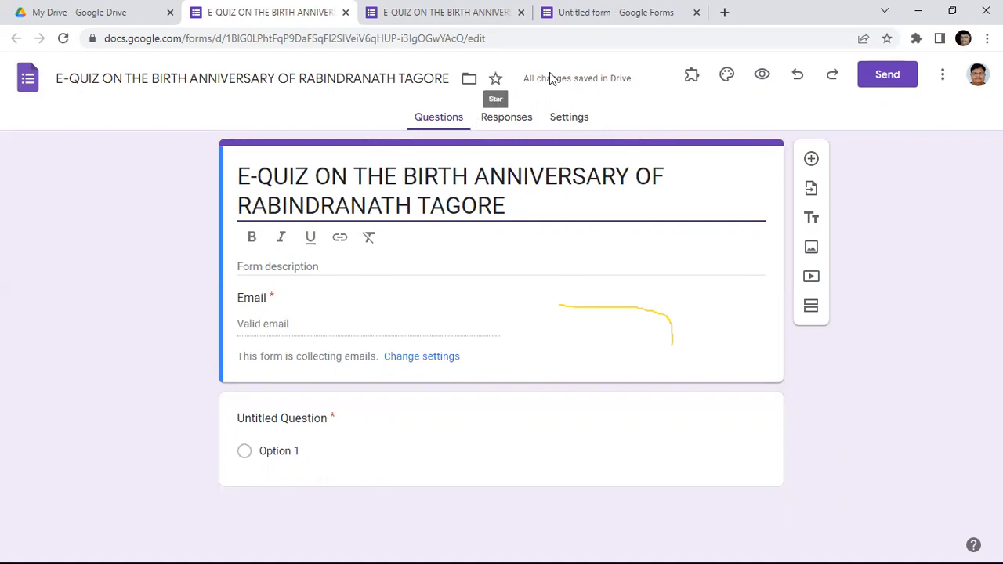
Open the form's theme settings and look at the fonts offered for the header text.
click(727, 79)
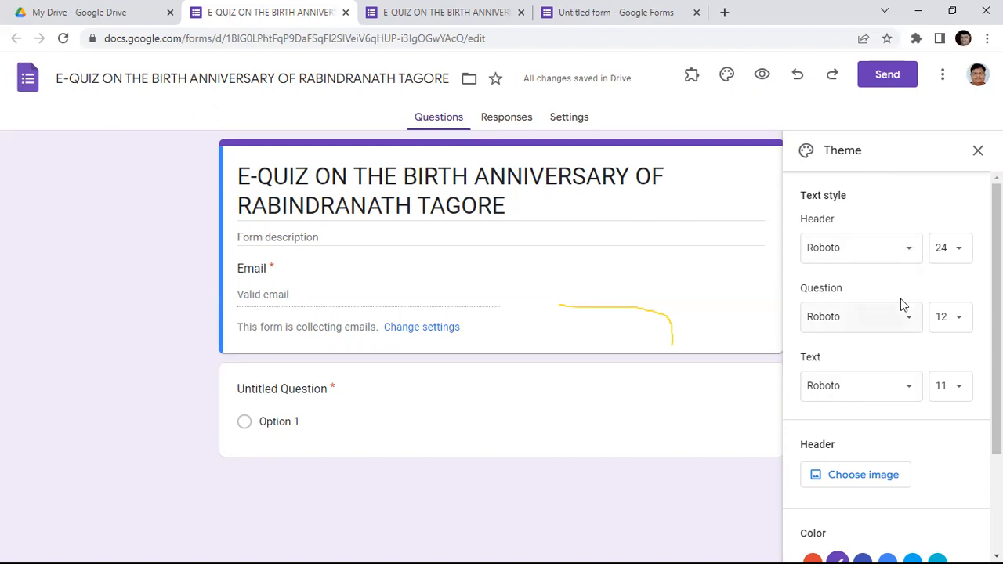
click(912, 251)
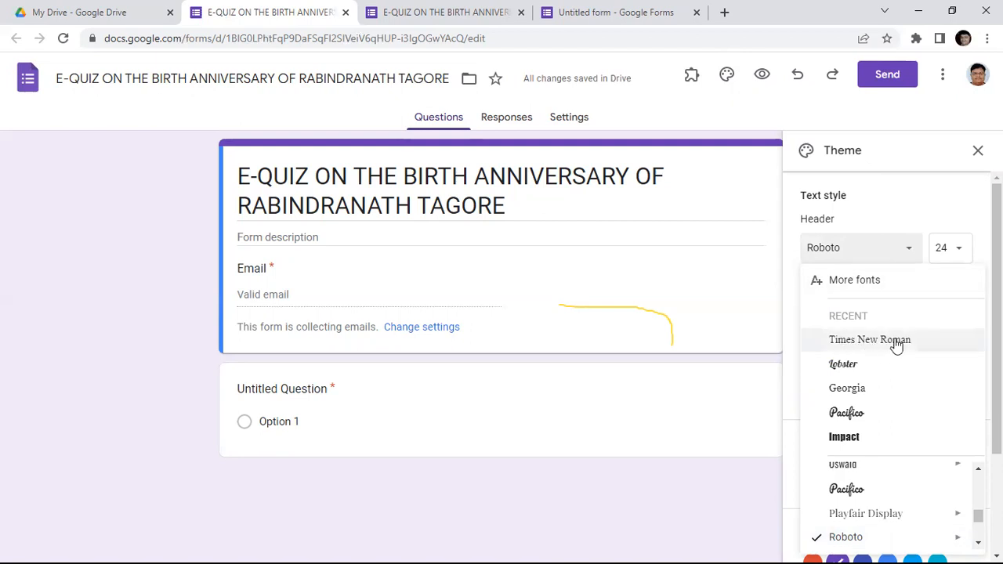
click(908, 204)
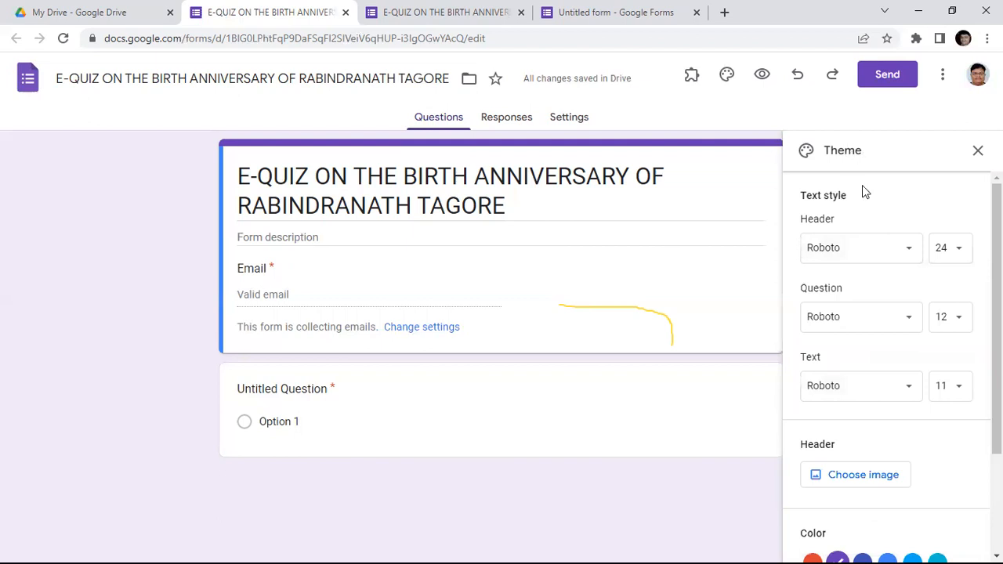
Set the theme's header and question fonts to Times New Roman.
click(910, 258)
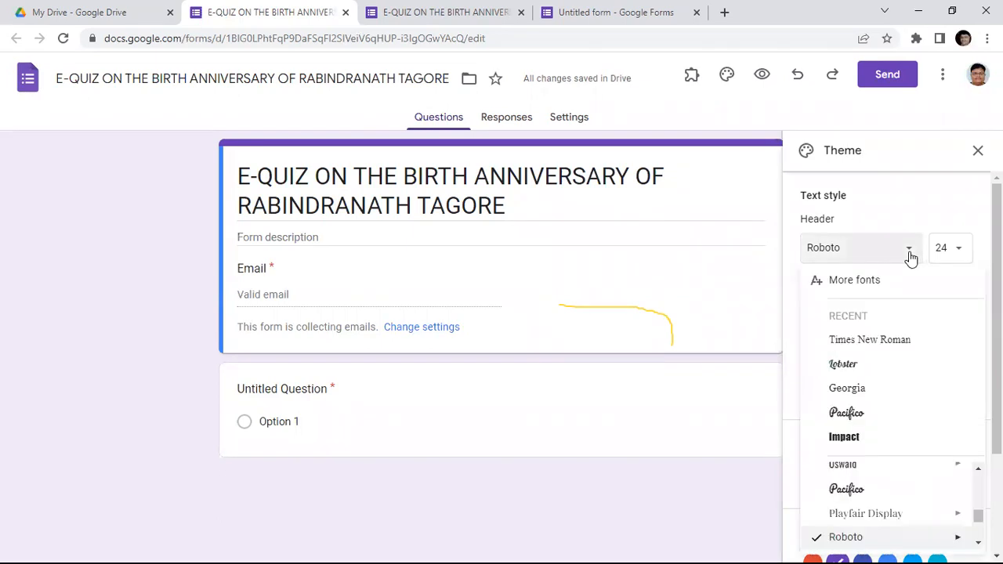
click(852, 347)
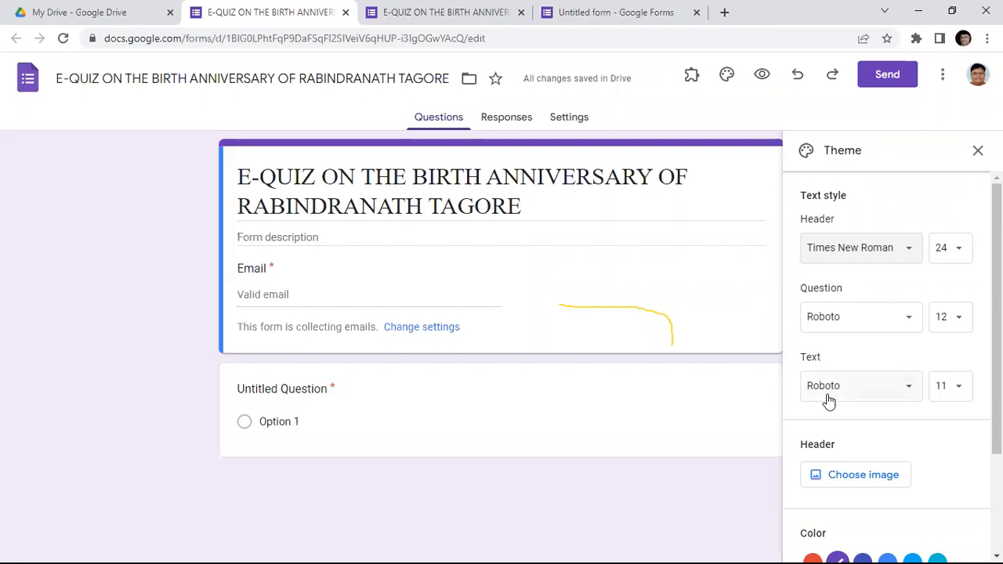
click(909, 320)
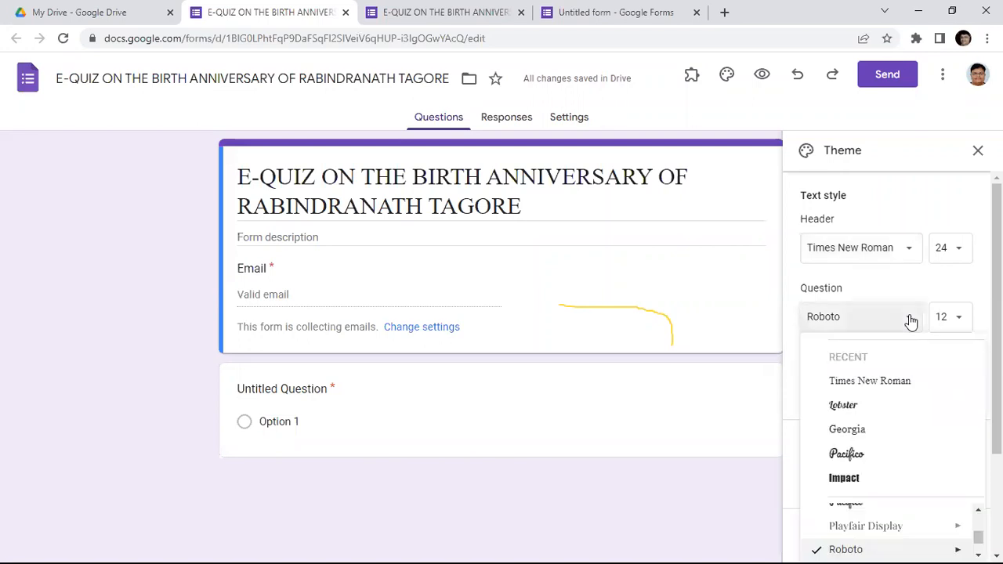
click(878, 385)
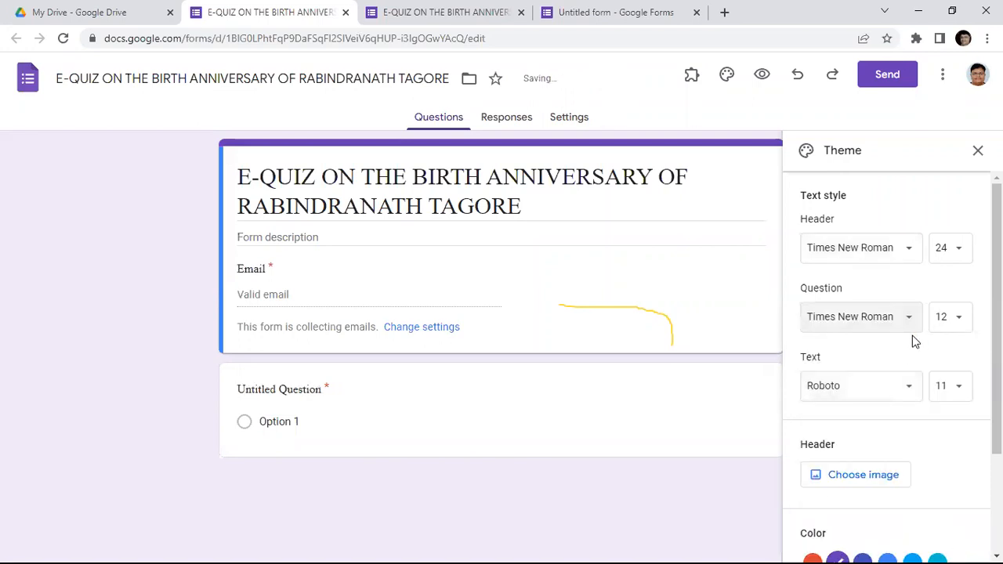
Set the theme's body text to Times New Roman at size 12.
click(910, 391)
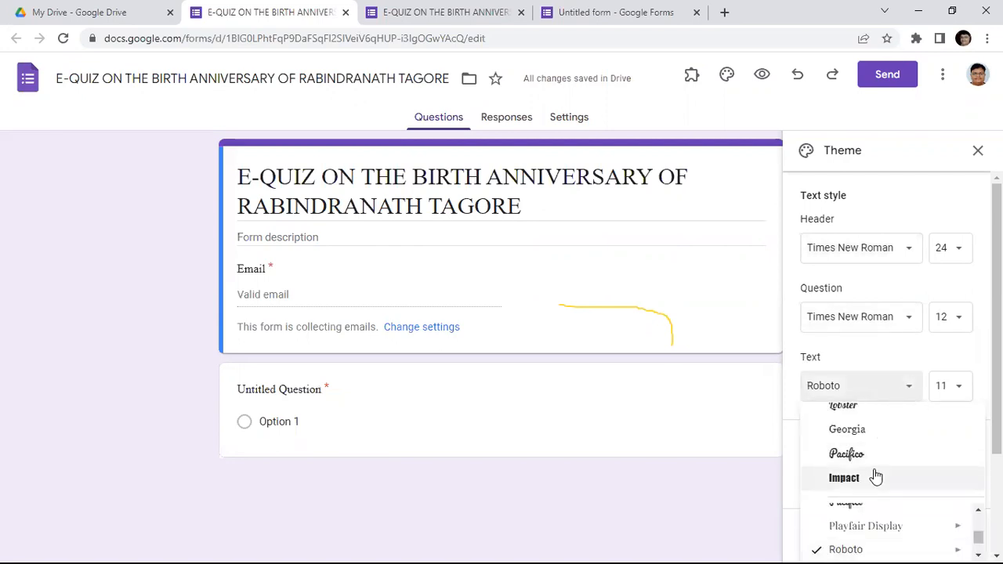
scroll(899, 425, down, 1)
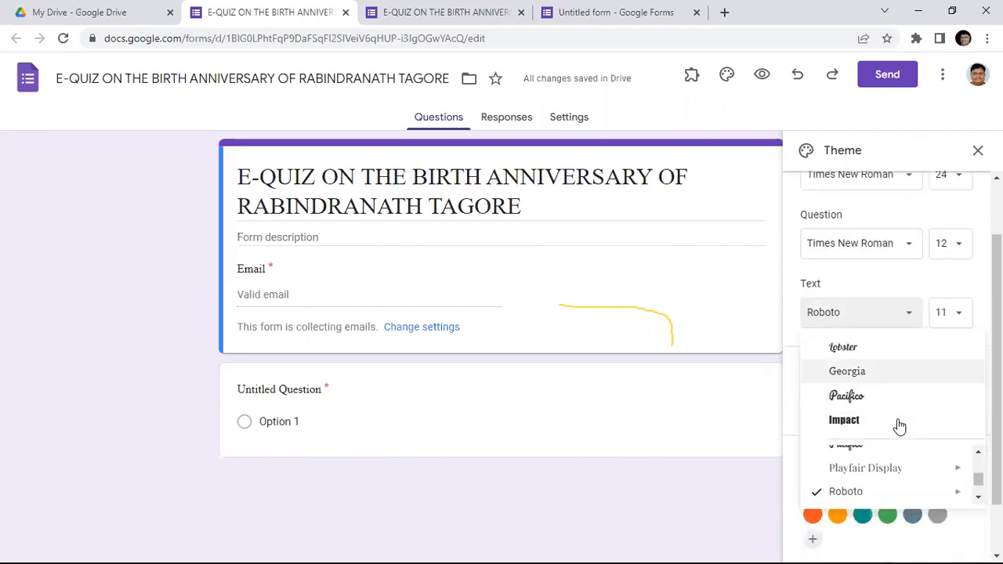
scroll(899, 425, up, 1)
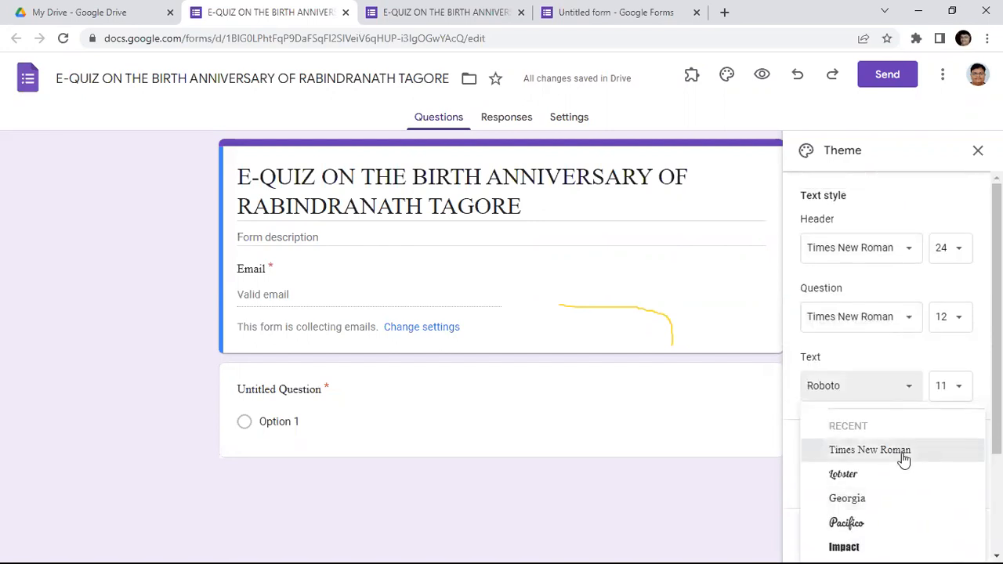
click(901, 459)
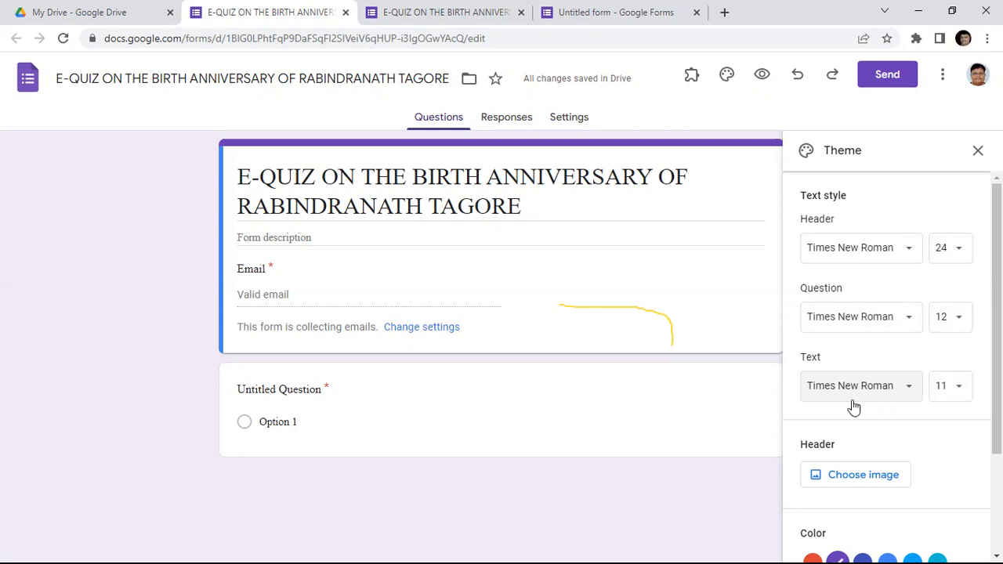
click(960, 392)
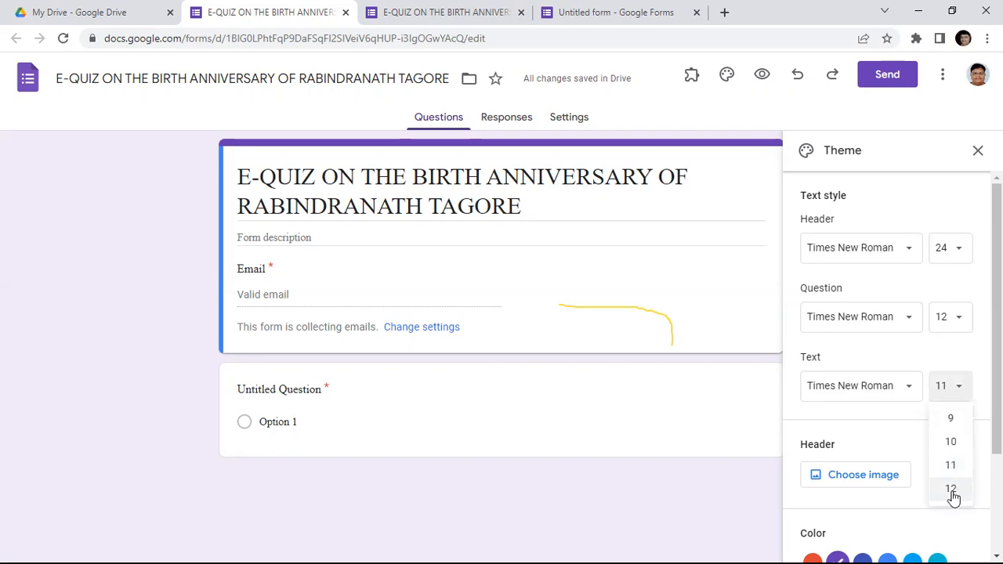
click(951, 492)
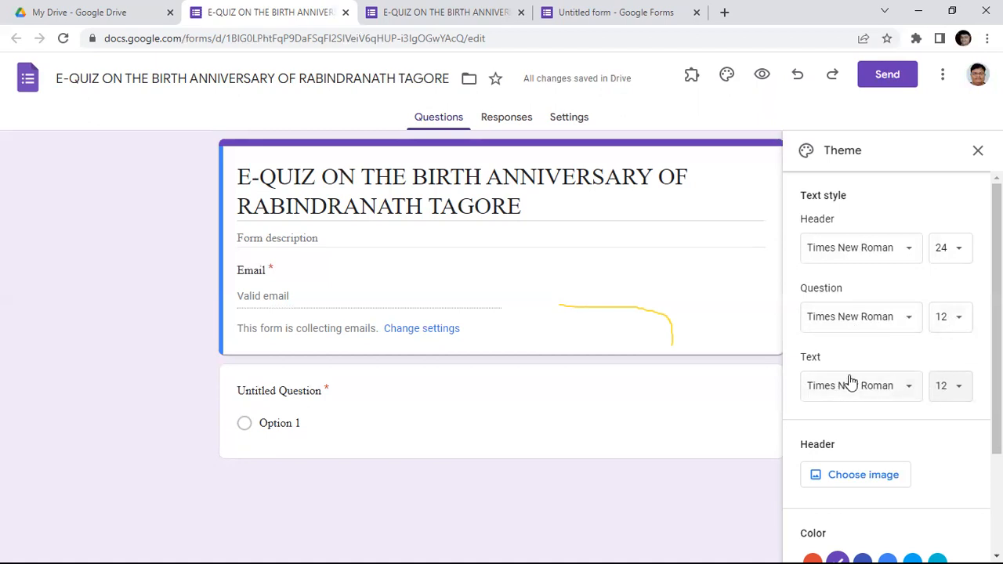
Open the header image selection and look through the Illustrations, Birthday, Food and dining, and Party theme images.
scroll(801, 349, down, 1)
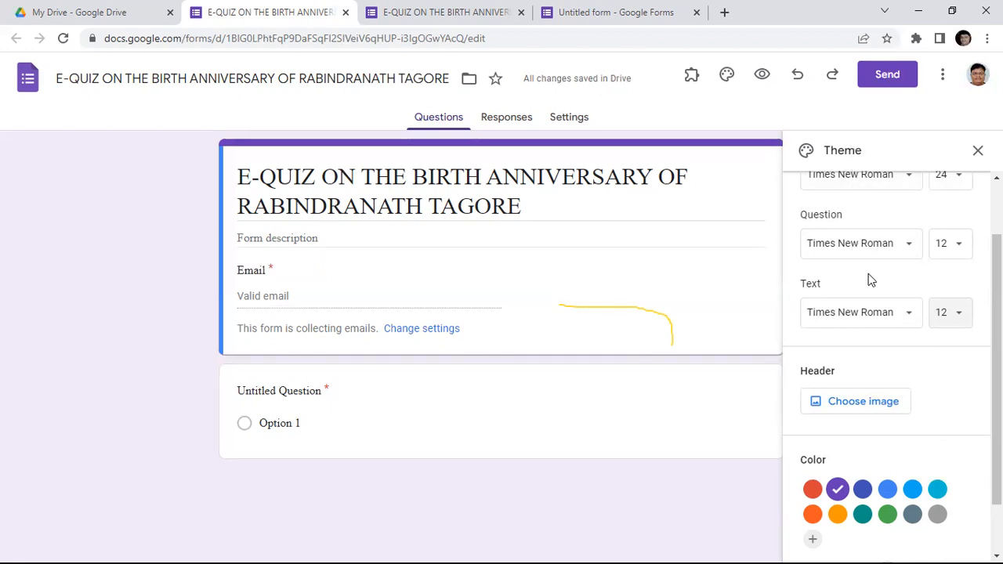
scroll(893, 313, up, 2)
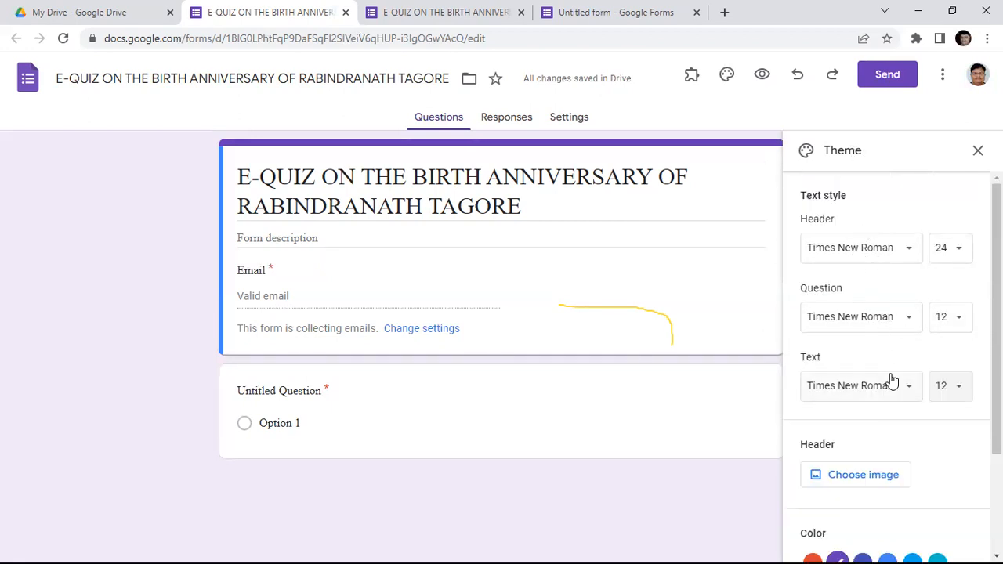
scroll(888, 381, down, 1)
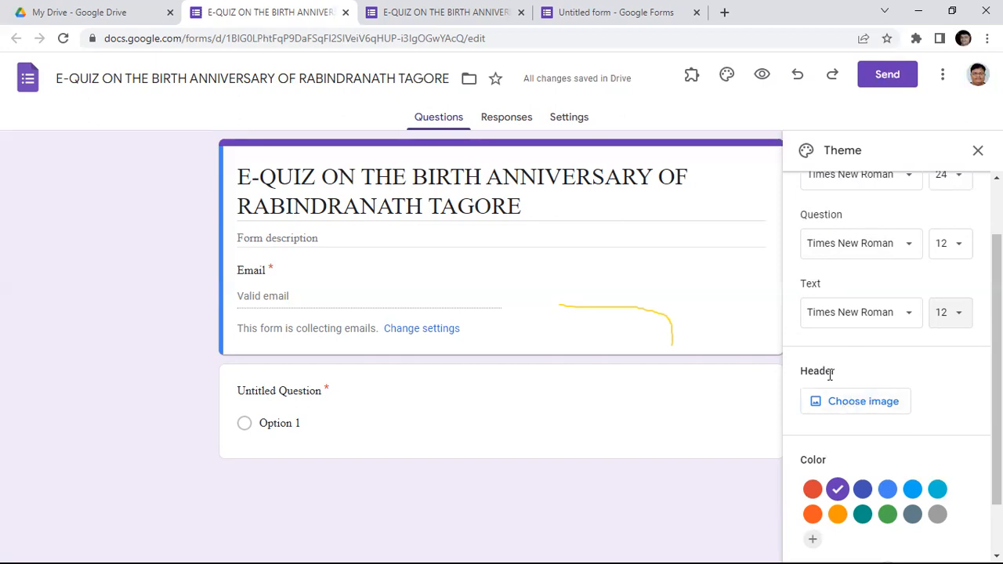
click(865, 410)
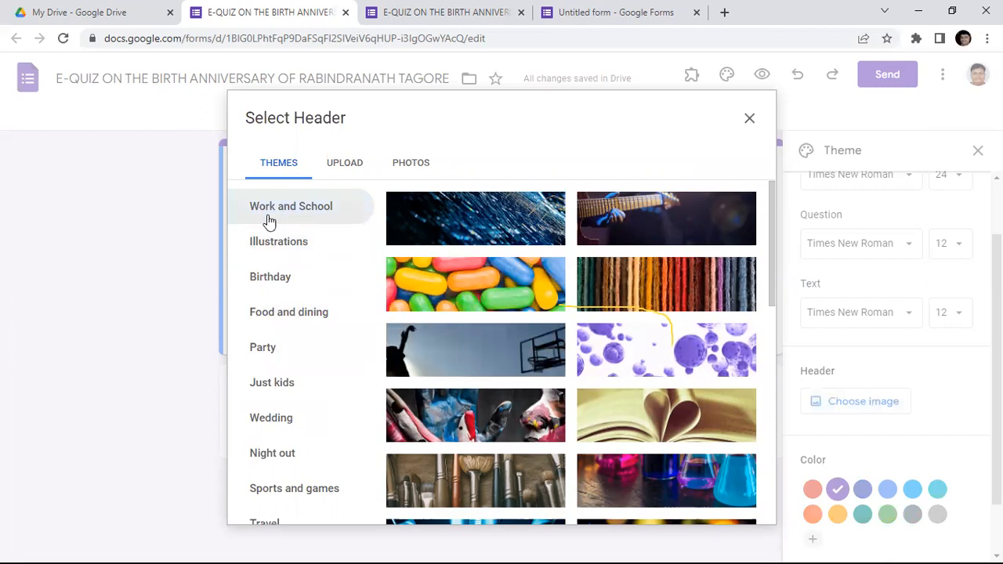
click(294, 250)
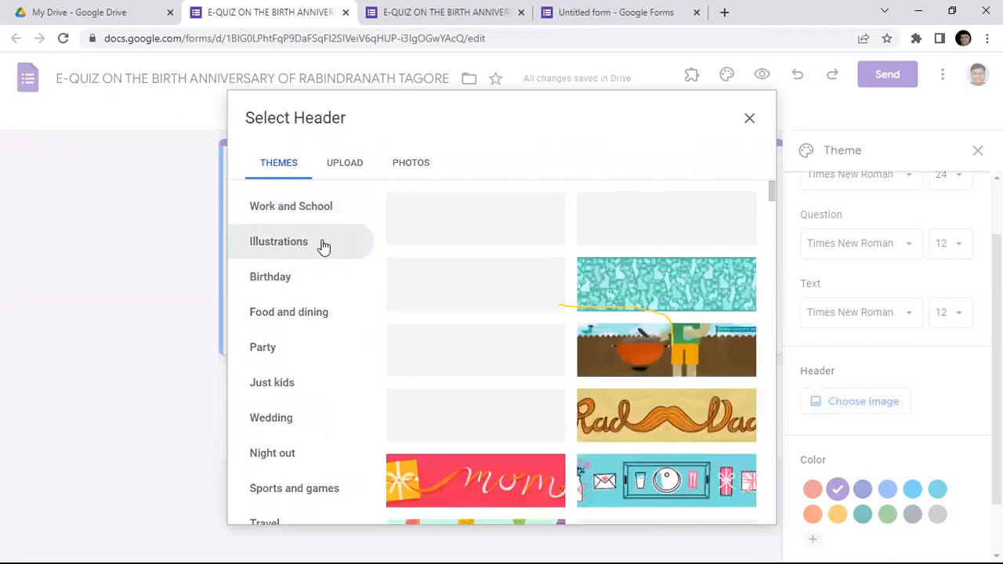
click(268, 283)
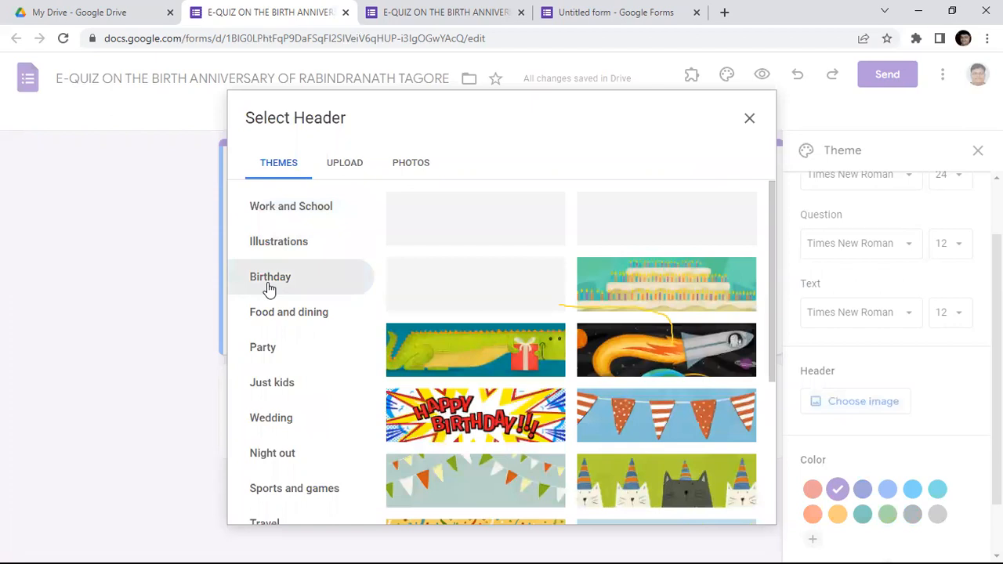
scroll(527, 362, down, 3)
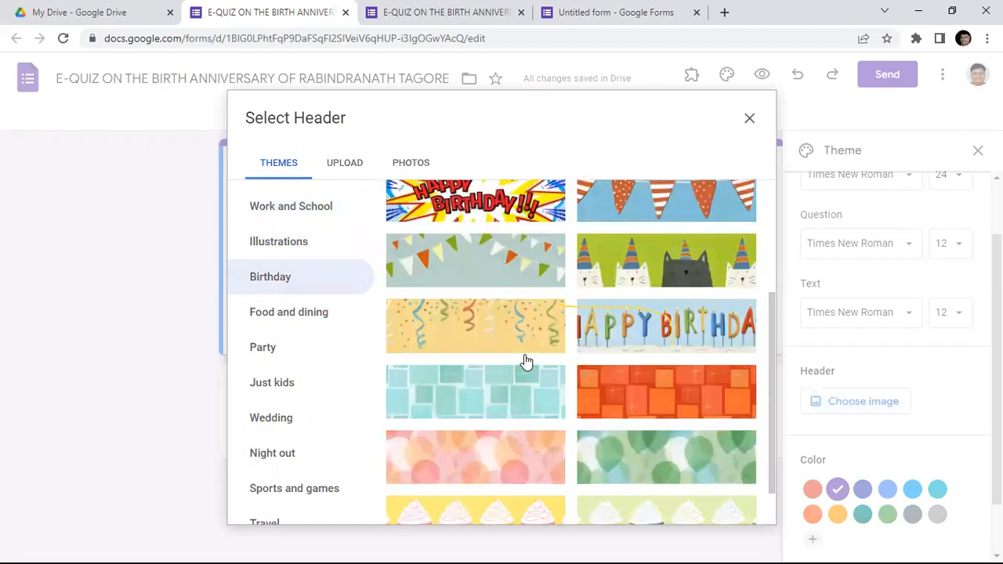
scroll(525, 362, down, 2)
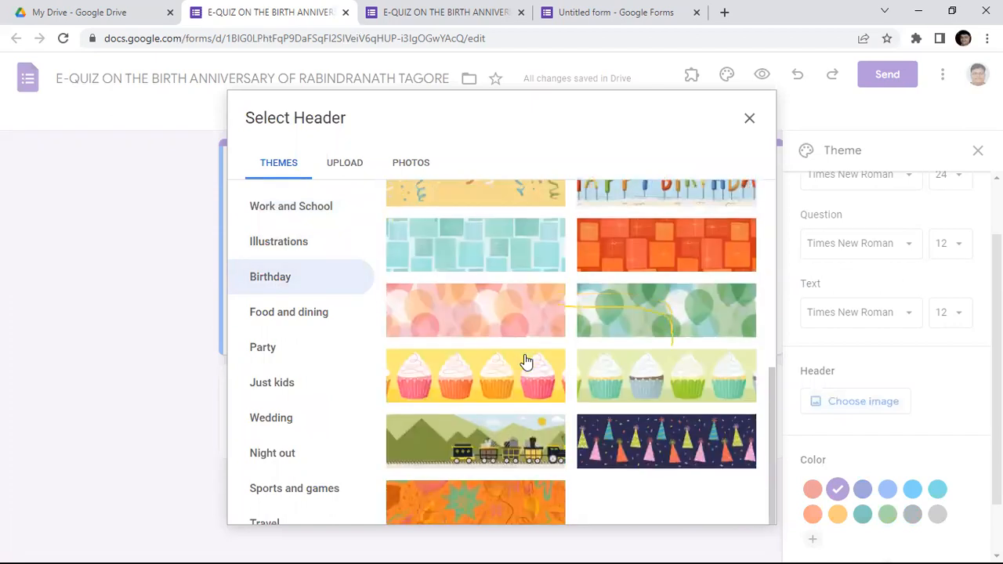
click(291, 329)
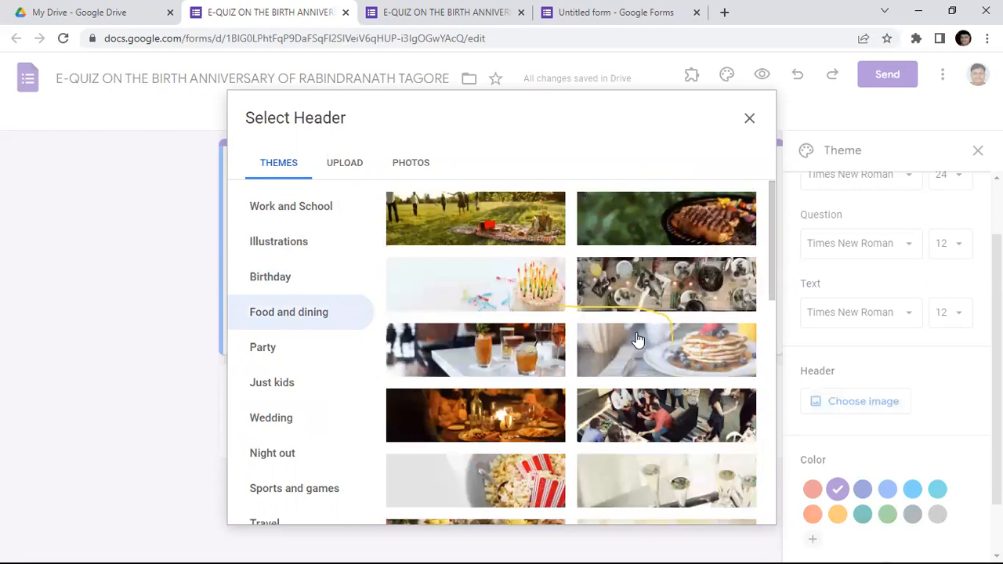
scroll(637, 338, down, 2)
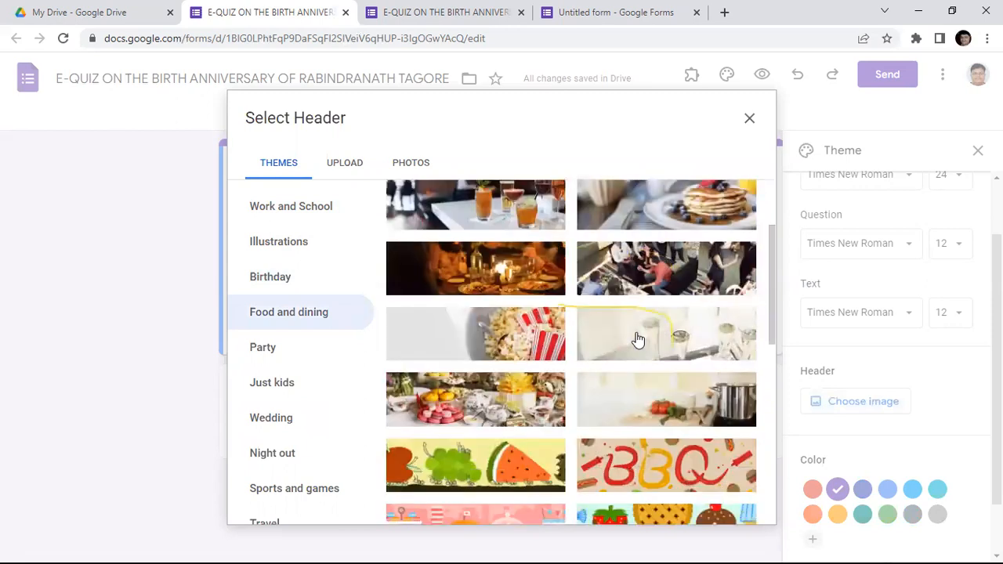
click(259, 357)
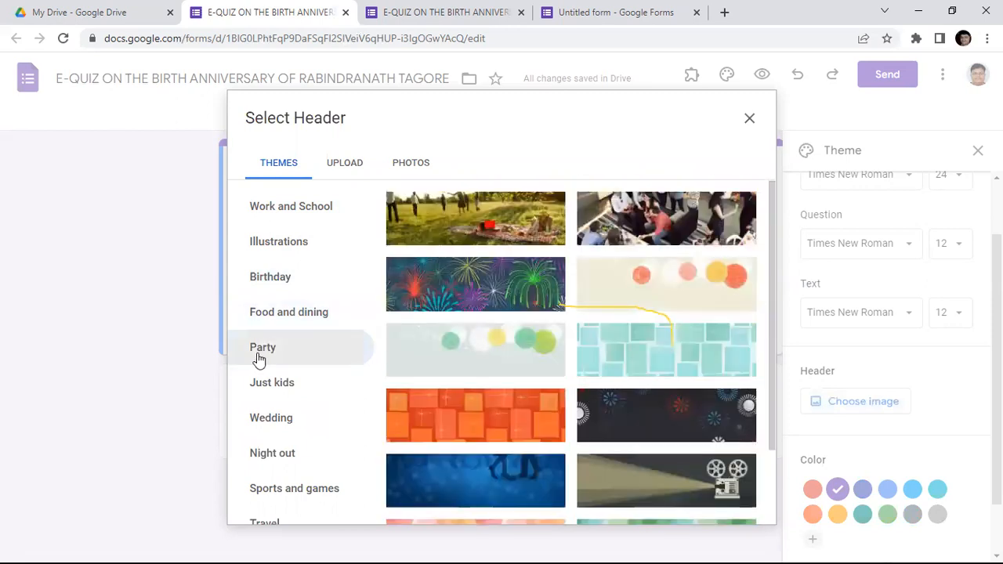
scroll(690, 384, down, 3)
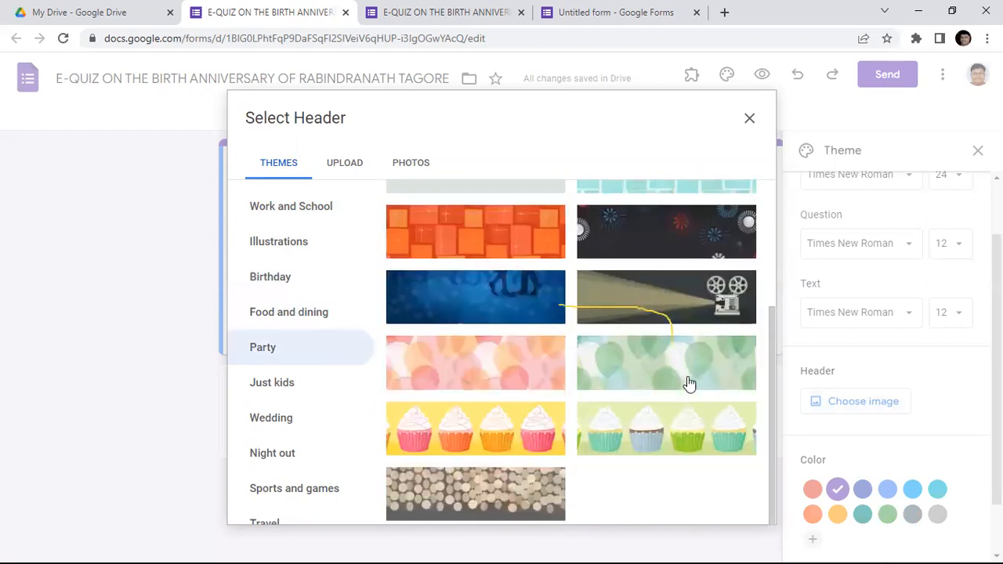
Look through the header images from Just kids to Travel, check the upload option, and close the selection without choosing.
click(295, 393)
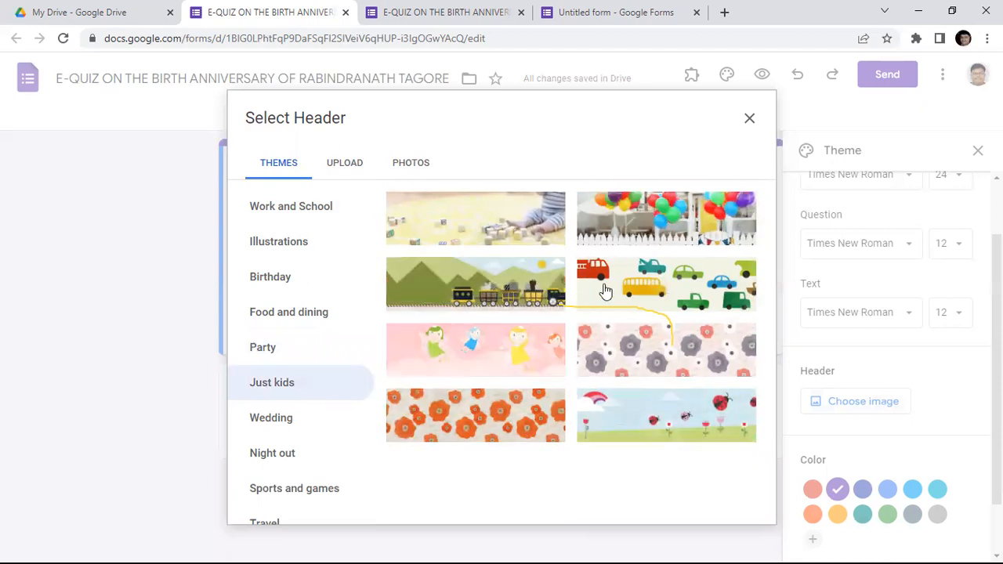
click(284, 418)
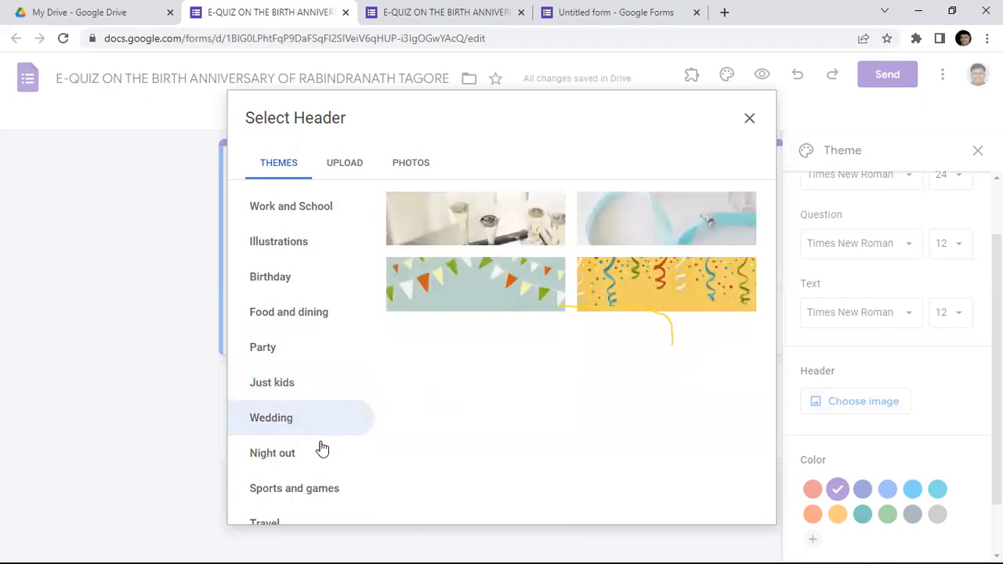
click(289, 458)
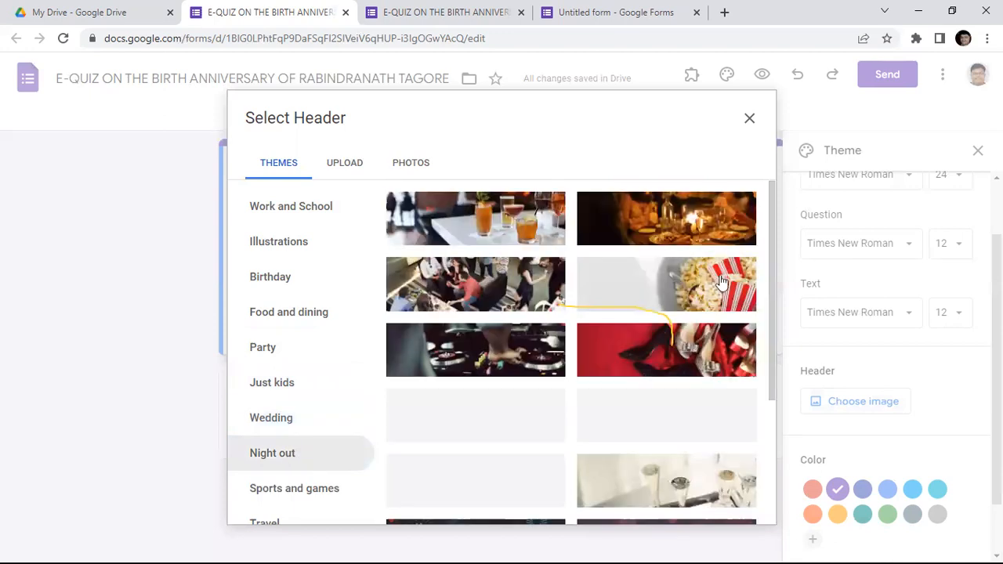
click(262, 494)
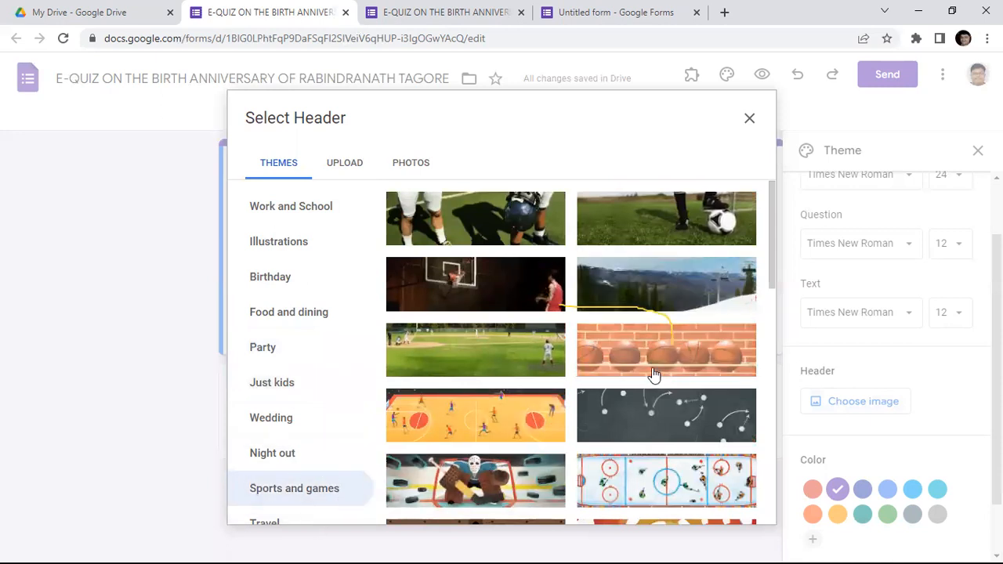
scroll(653, 376, down, 1)
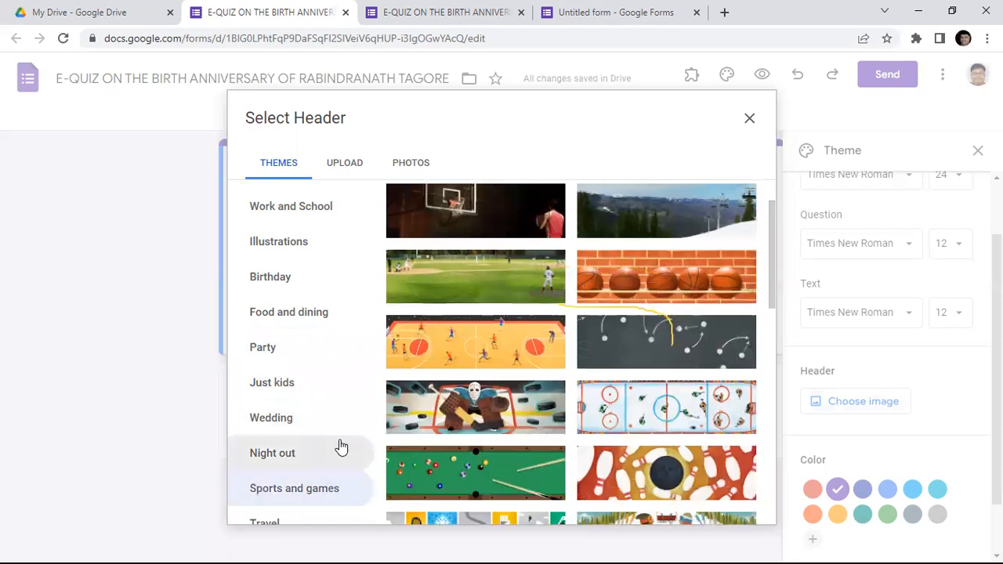
click(305, 526)
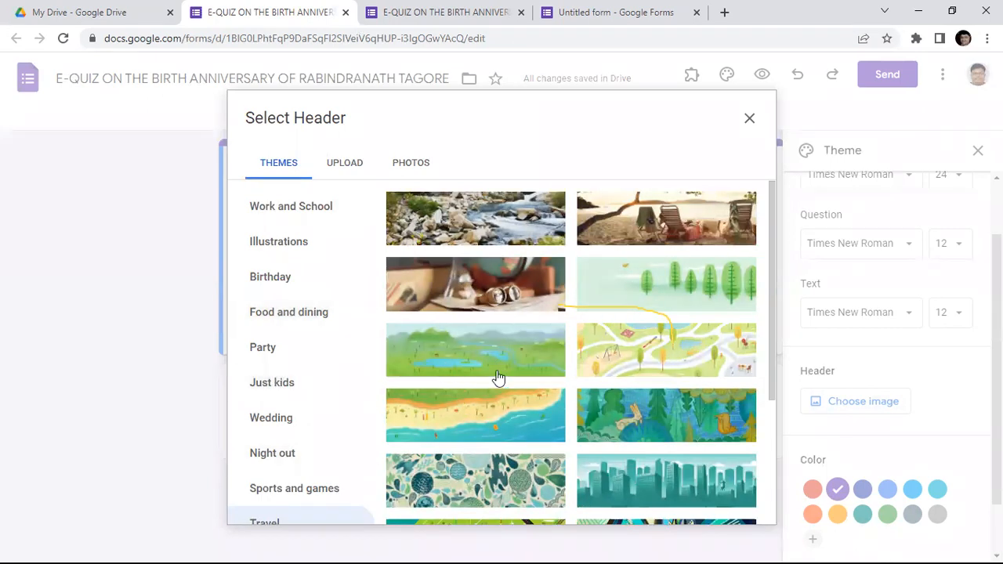
scroll(697, 315, down, 4)
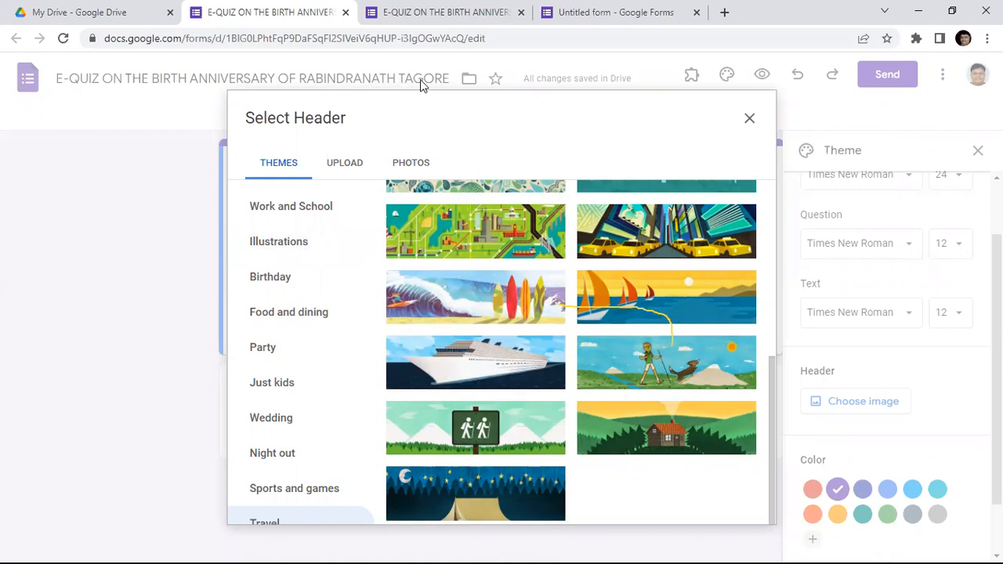
click(350, 168)
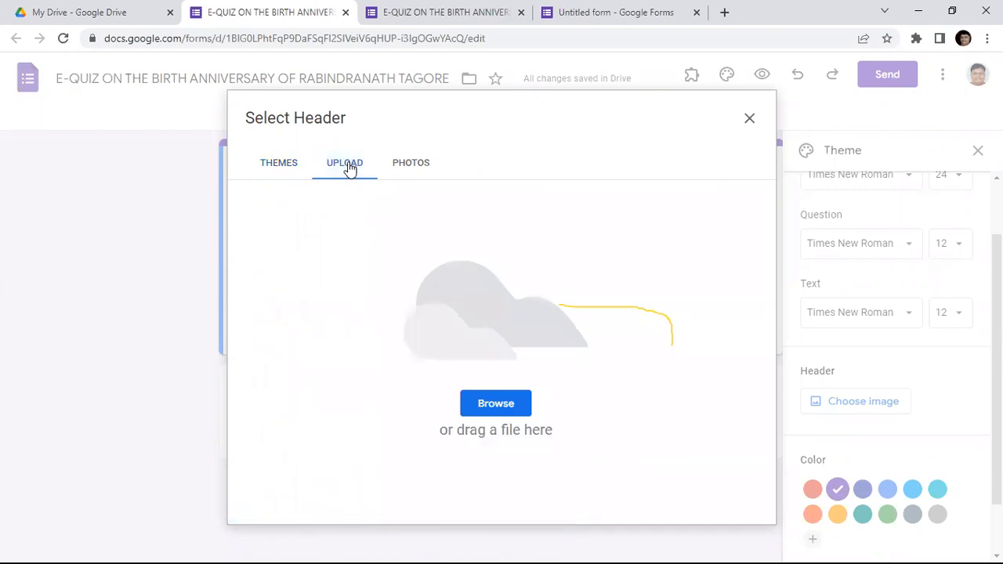
click(278, 164)
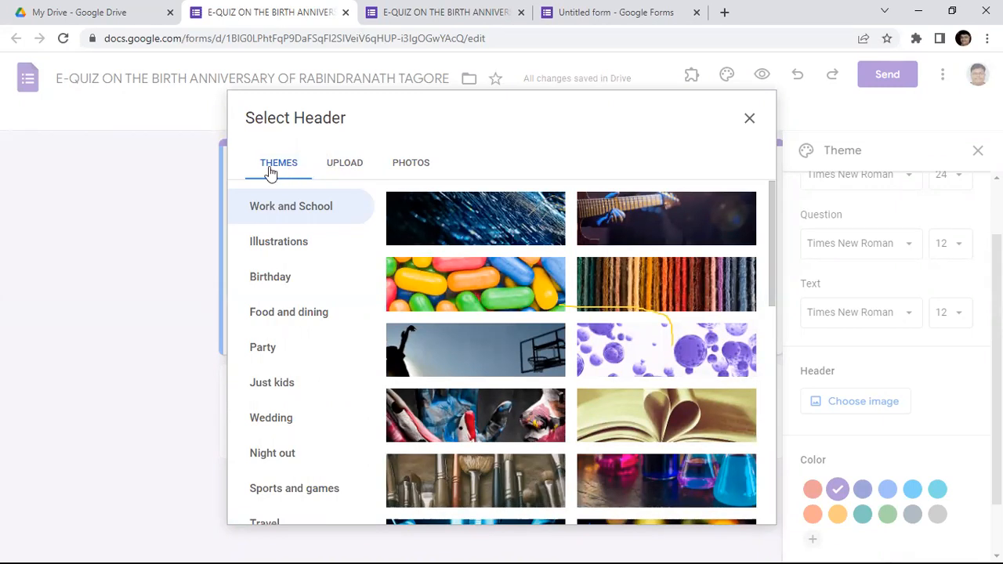
click(748, 118)
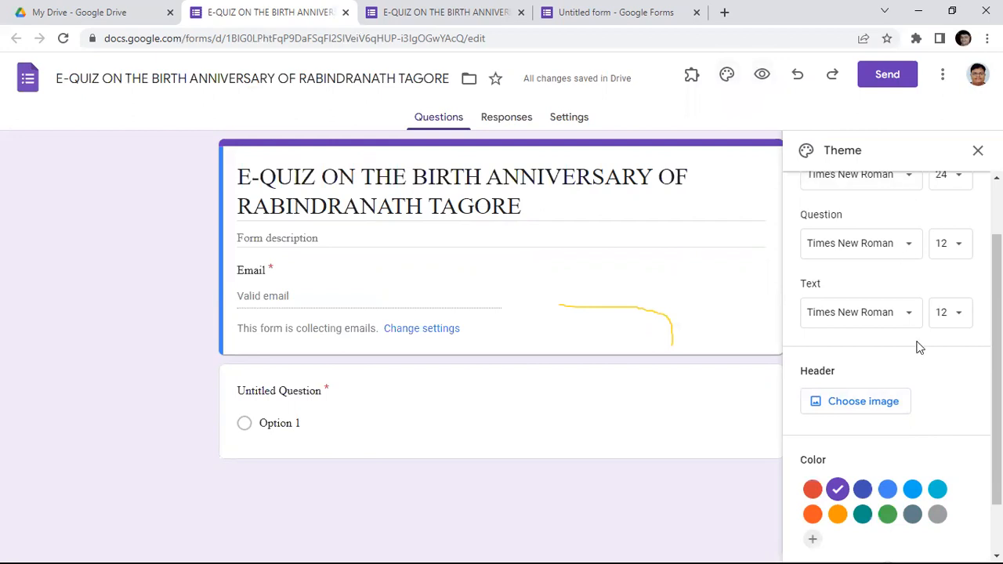
Start uploading a custom header image and browse to the ONLINE folder on the computer.
click(853, 410)
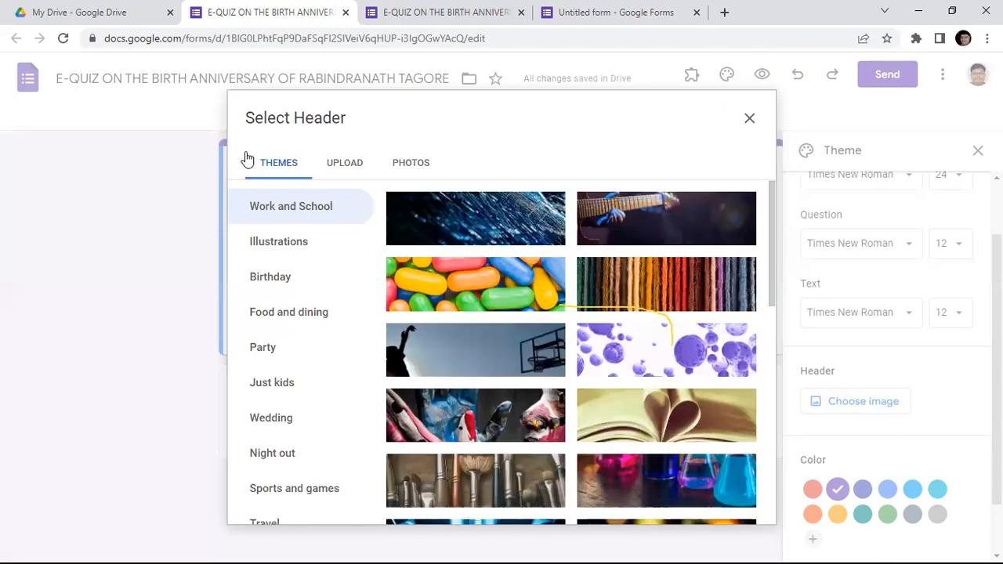
click(350, 171)
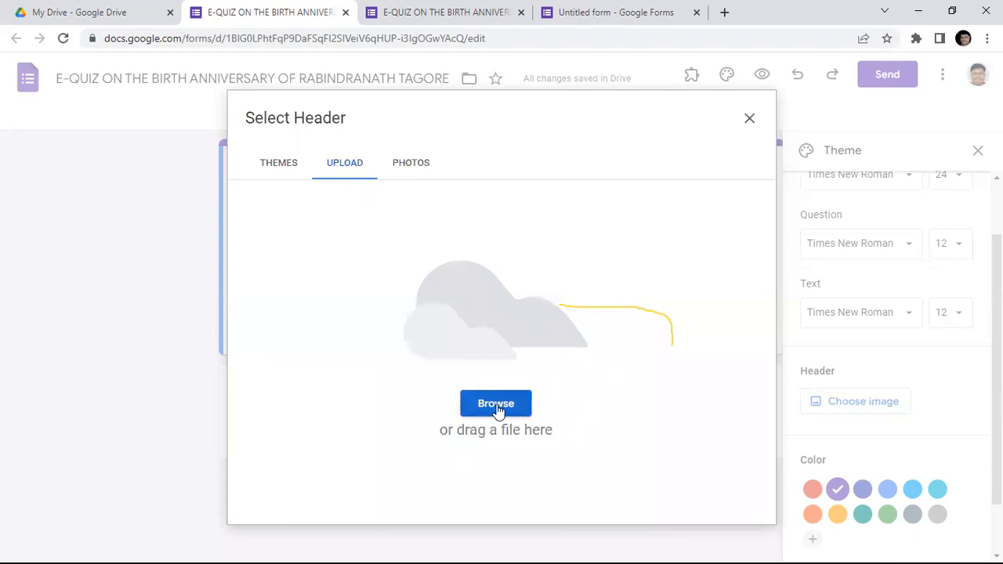
click(505, 413)
click(504, 407)
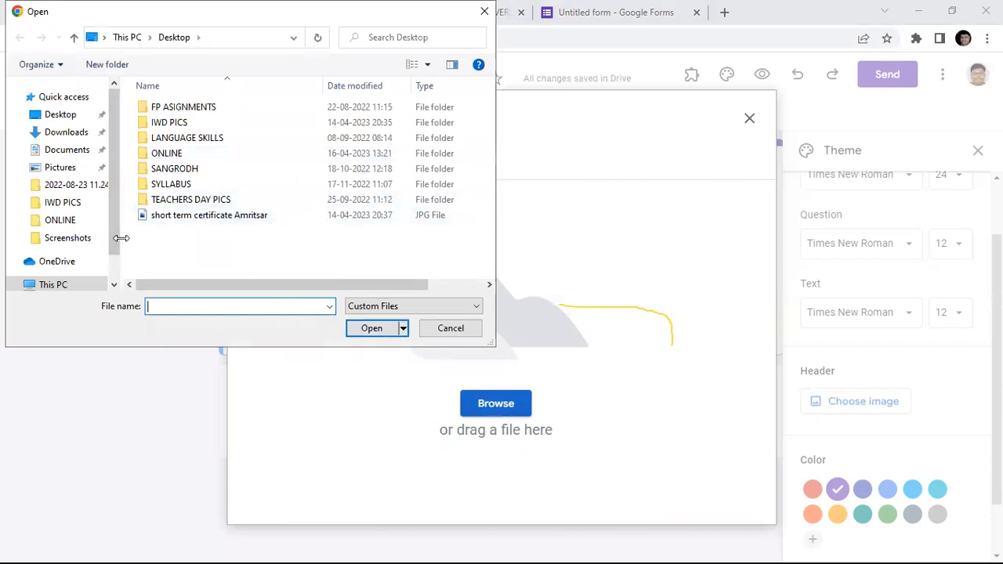
click(63, 222)
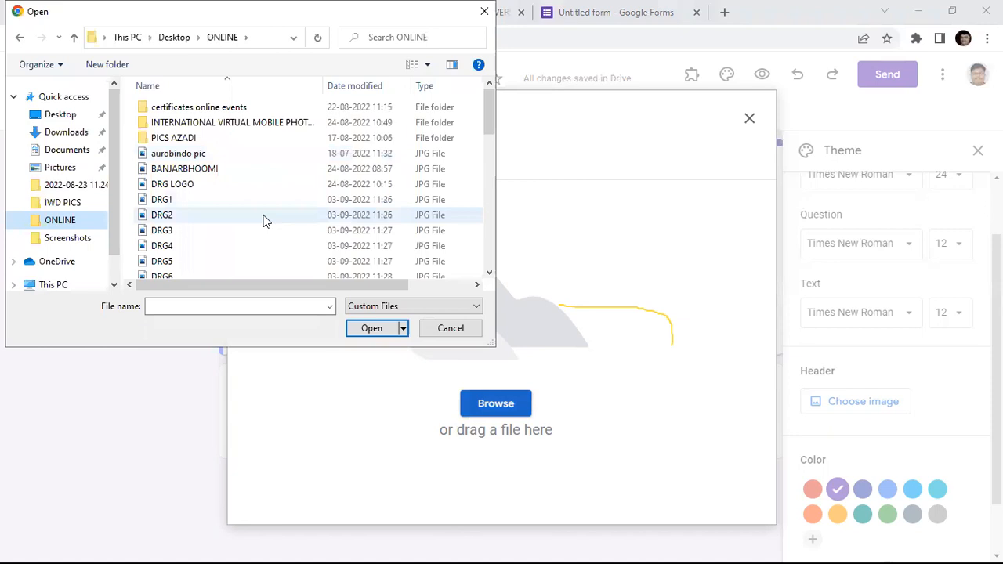
Find the S RADHAKRISHNAN PIC file in the ONLINE folder and apply it as the form's header image with the default crop.
scroll(265, 221, down, 2)
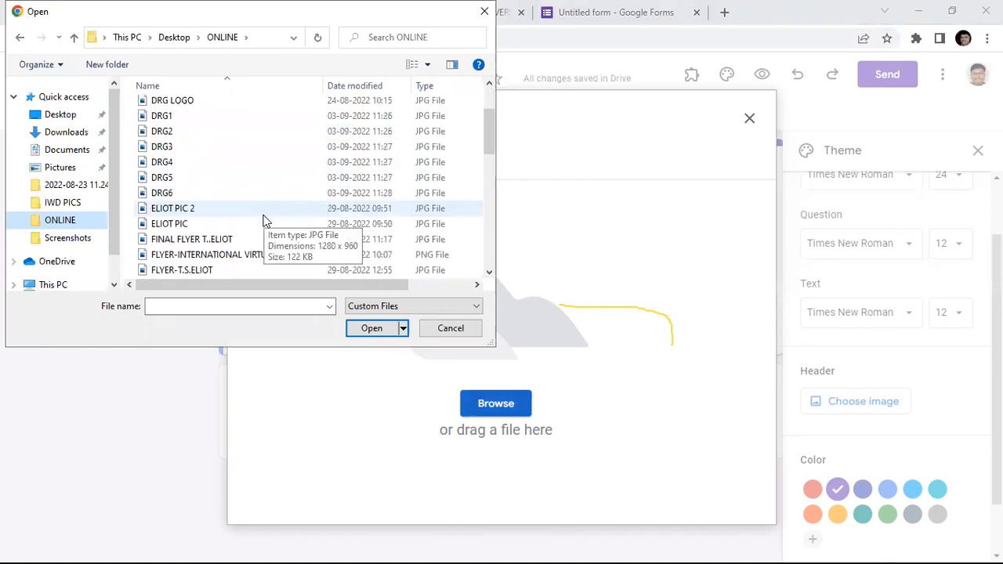
scroll(264, 221, down, 2)
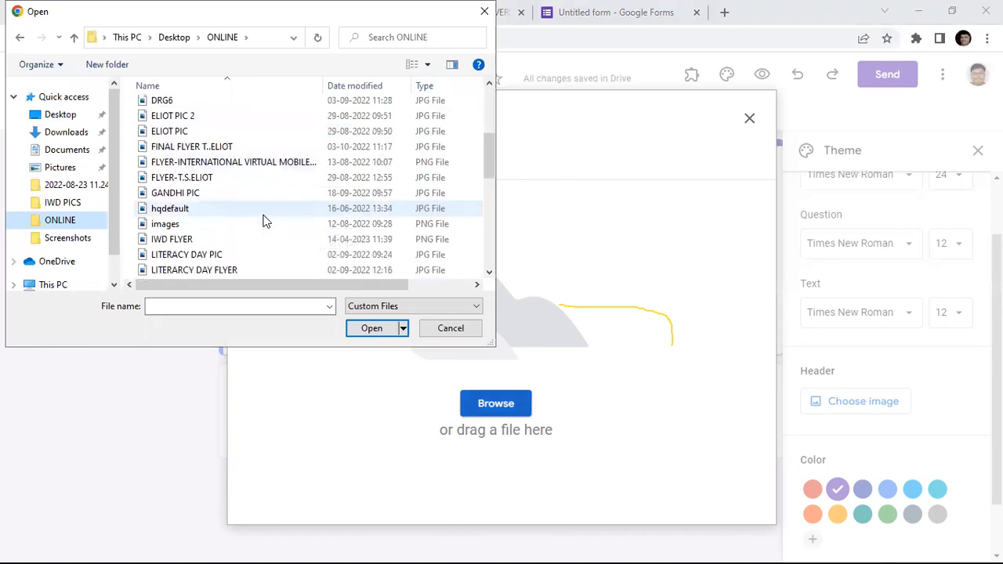
scroll(265, 220, down, 2)
scroll(265, 221, down, 2)
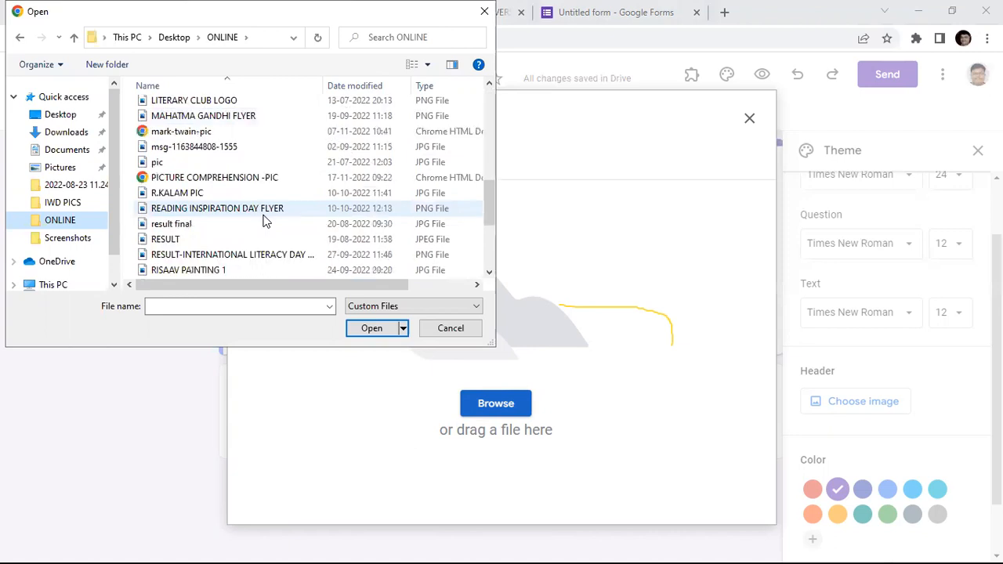
scroll(265, 221, down, 2)
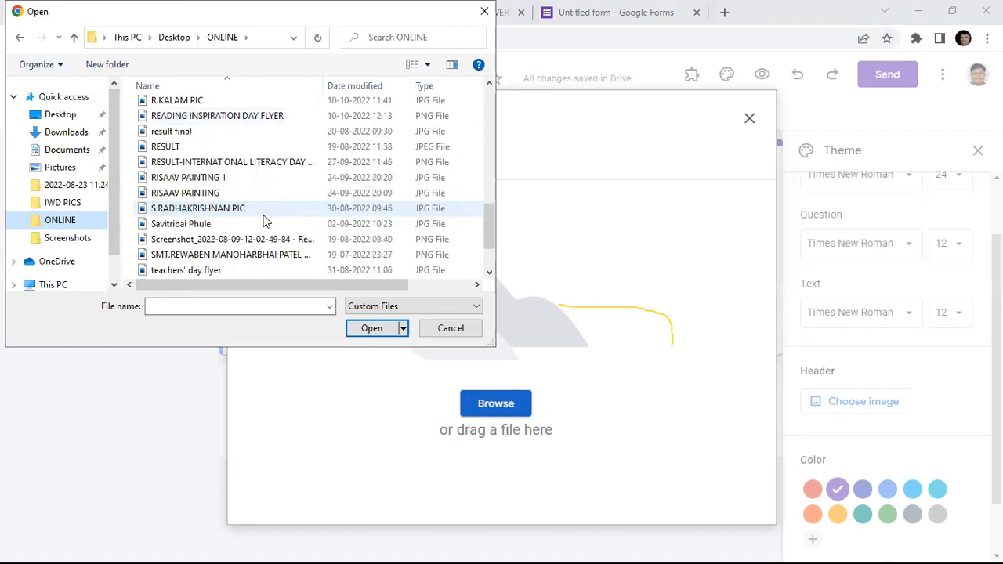
scroll(264, 221, down, 2)
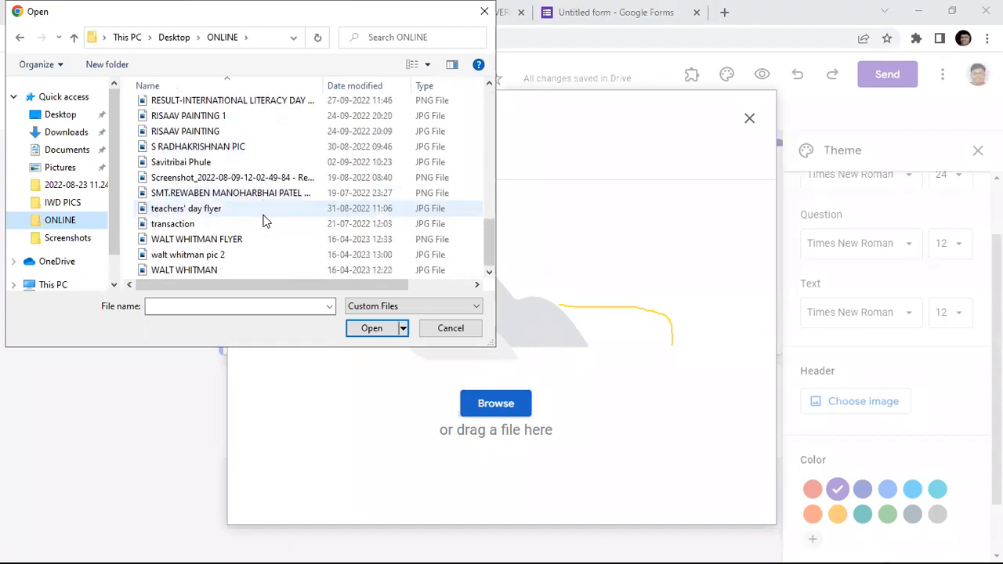
scroll(264, 221, up, 2)
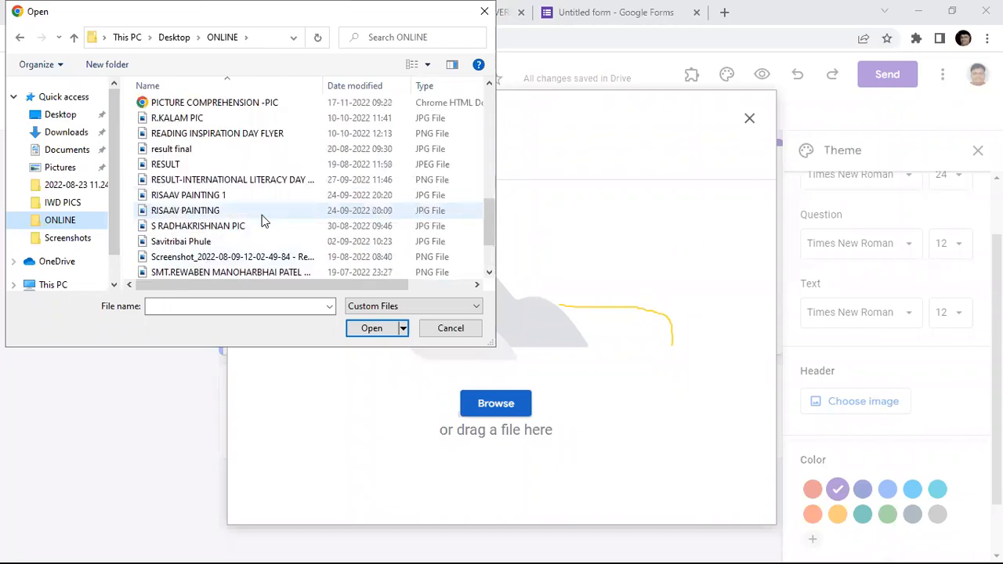
scroll(263, 221, up, 2)
scroll(261, 213, up, 1)
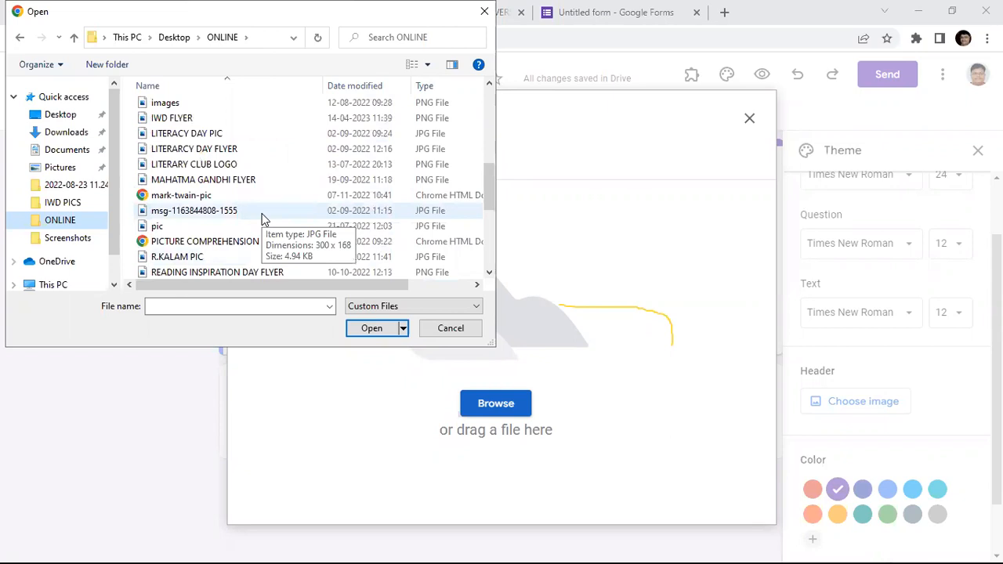
scroll(261, 213, up, 2)
scroll(262, 213, down, 4)
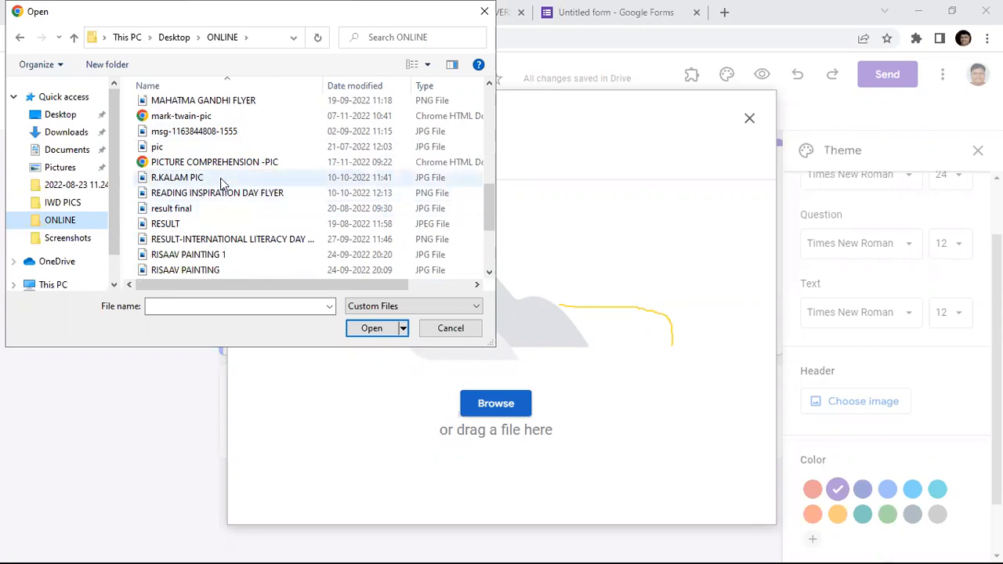
scroll(198, 224, up, 2)
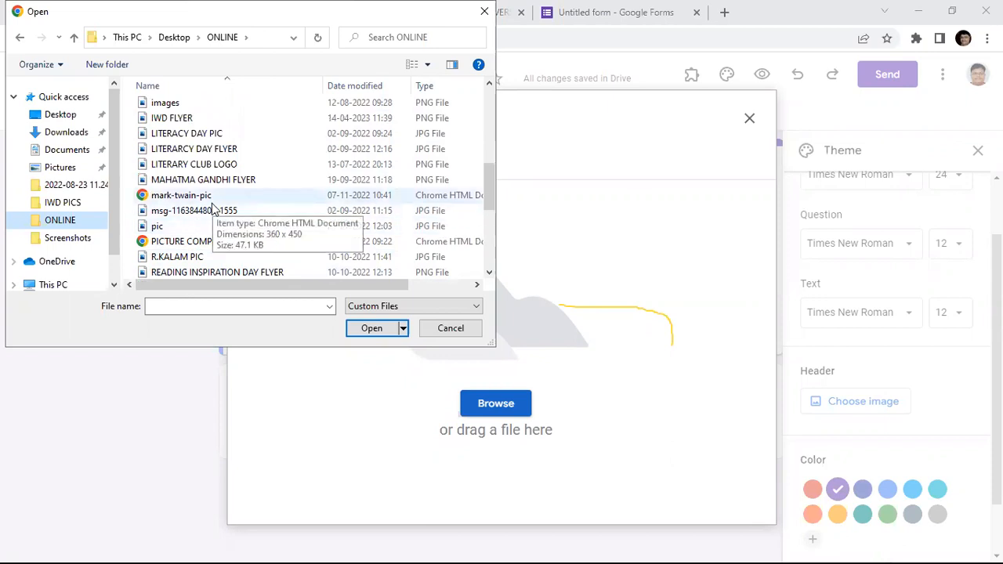
scroll(212, 205, down, 1)
scroll(212, 208, down, 2)
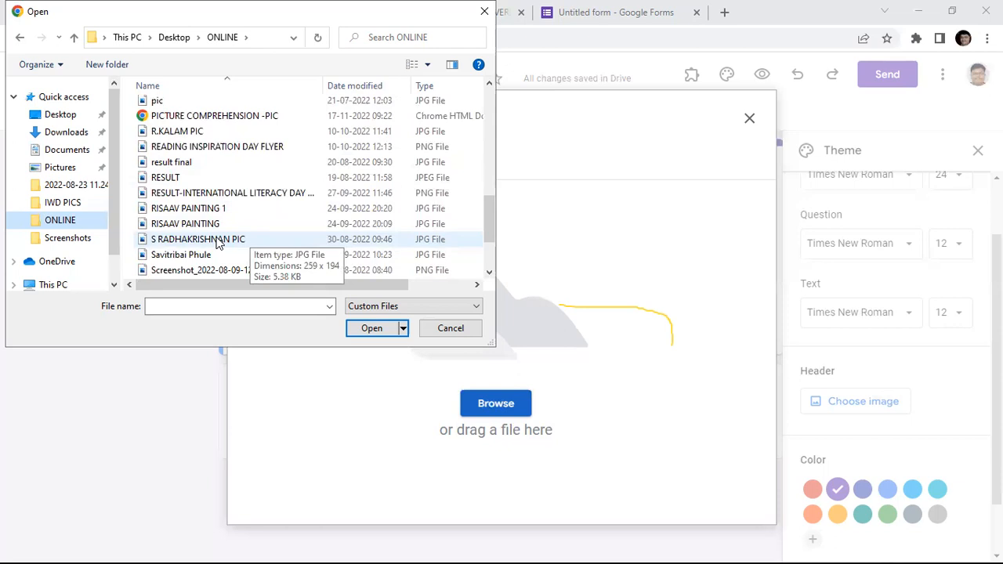
click(219, 243)
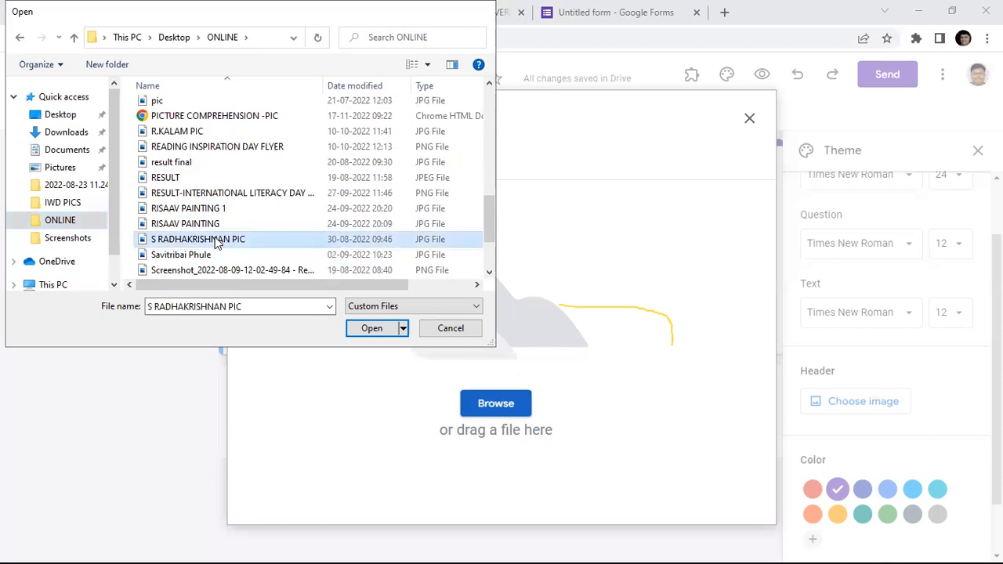
double_click(216, 241)
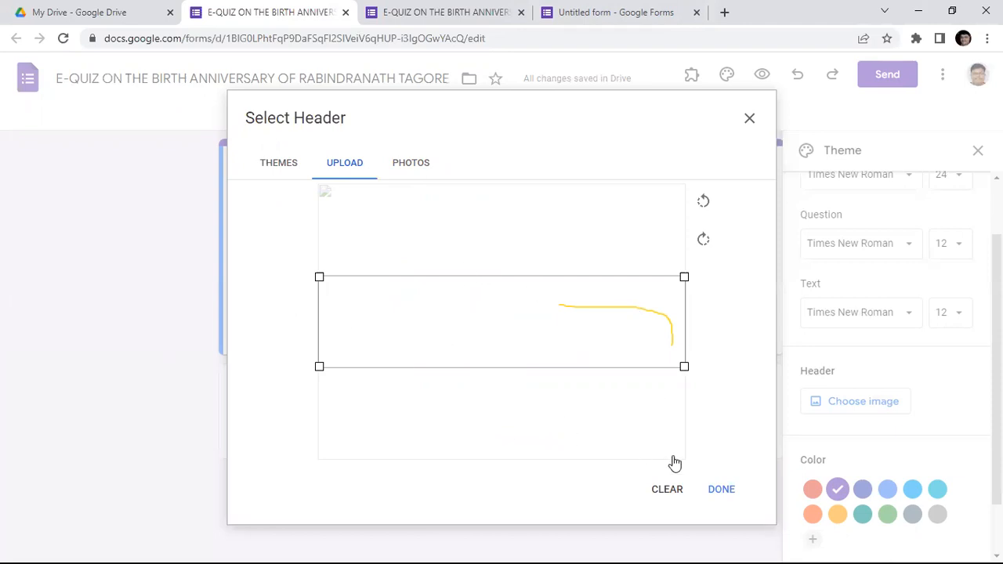
click(727, 492)
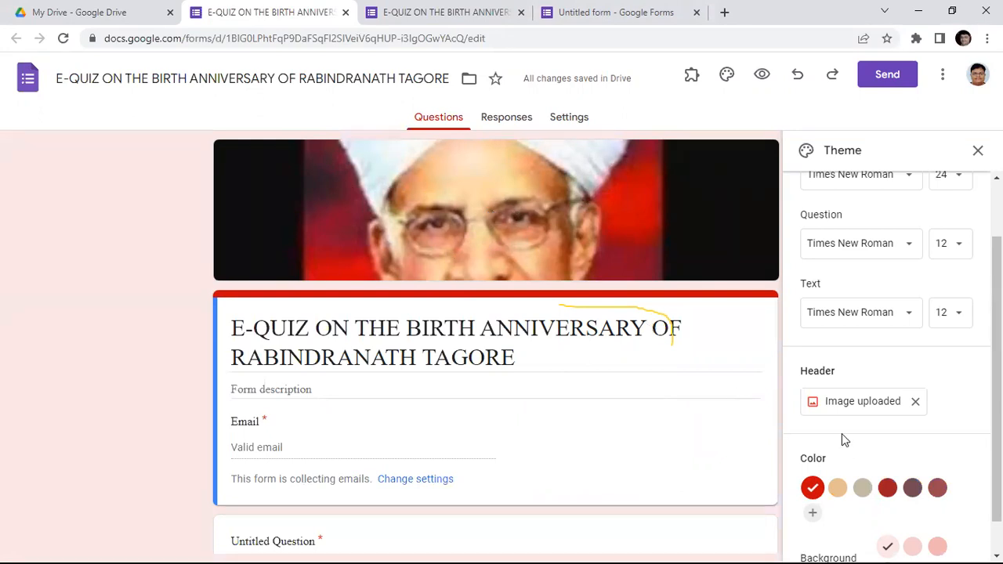
Replace the header image with the colorful candy picture from the Work and School themes.
click(839, 408)
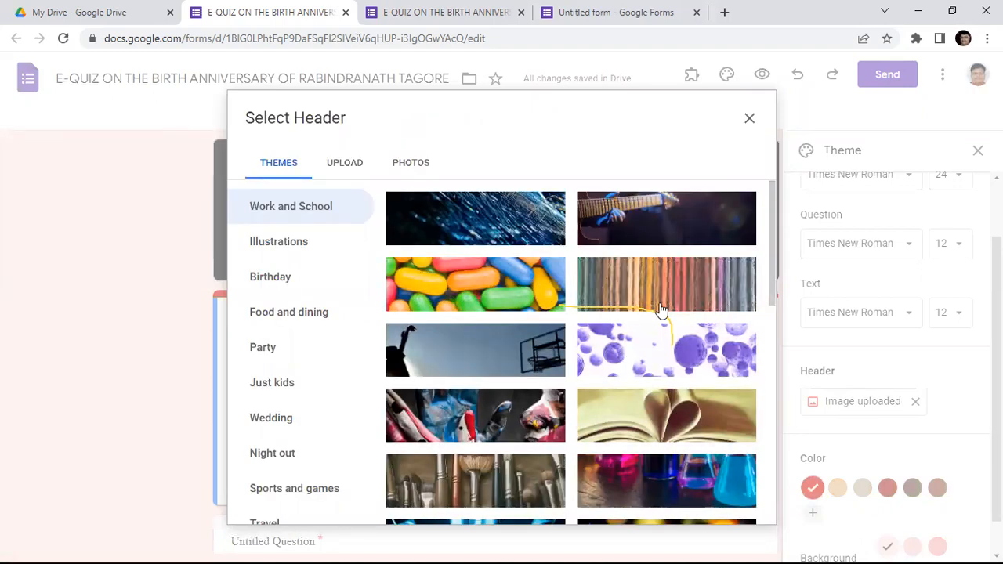
click(485, 284)
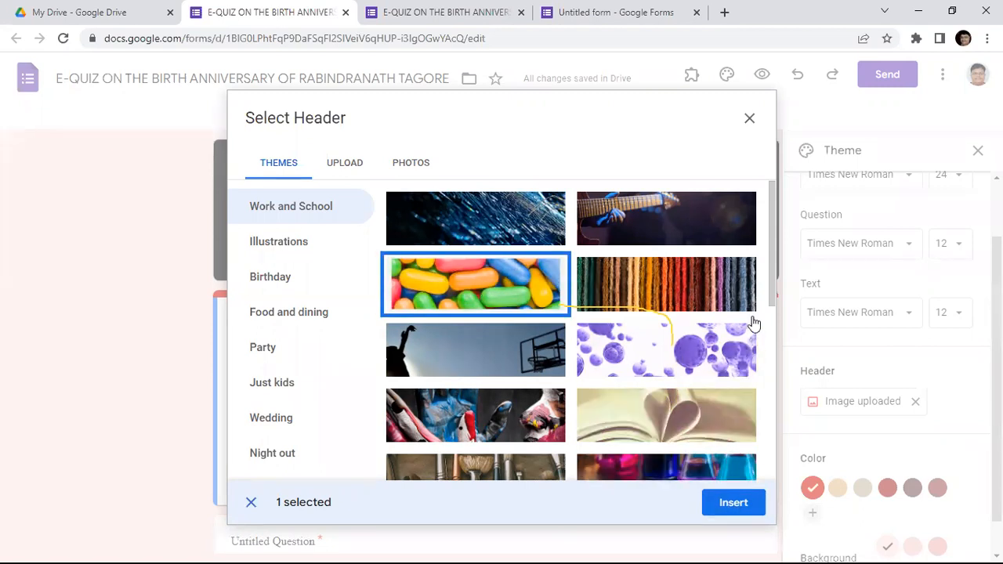
click(734, 505)
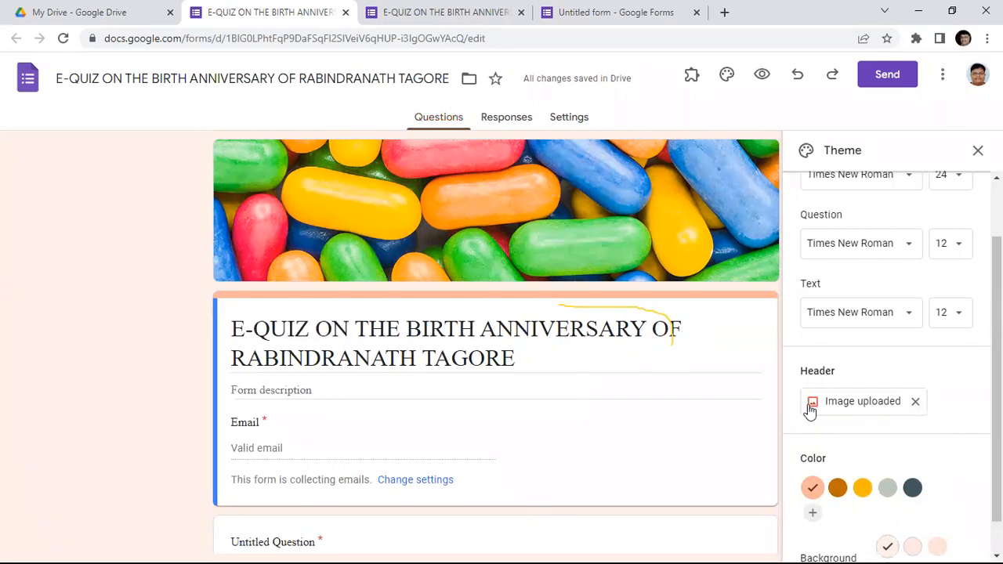
Try the brown, yellow, grey-green and dark slate theme colors, return to peach, and close the theme settings.
scroll(954, 400, down, 1)
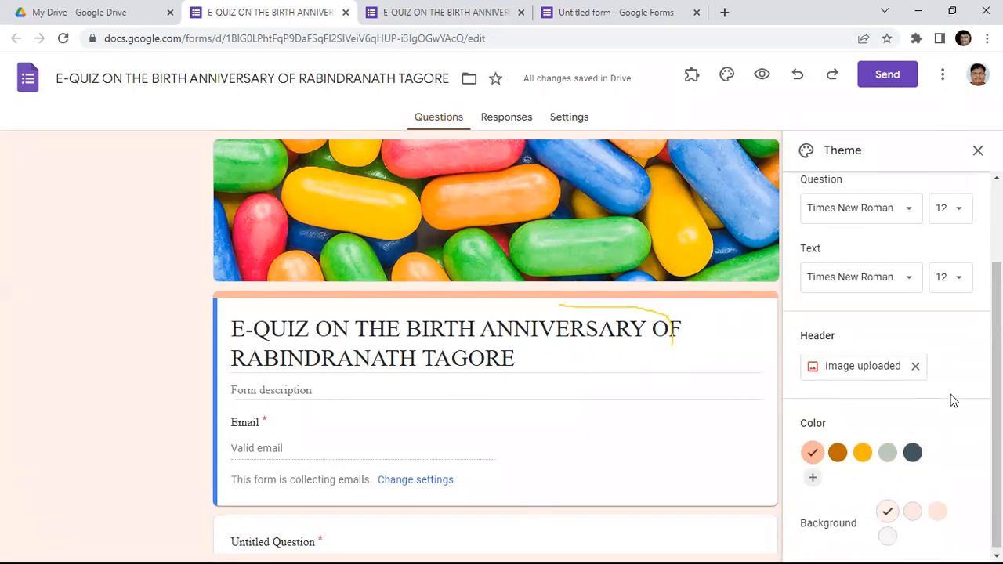
click(835, 453)
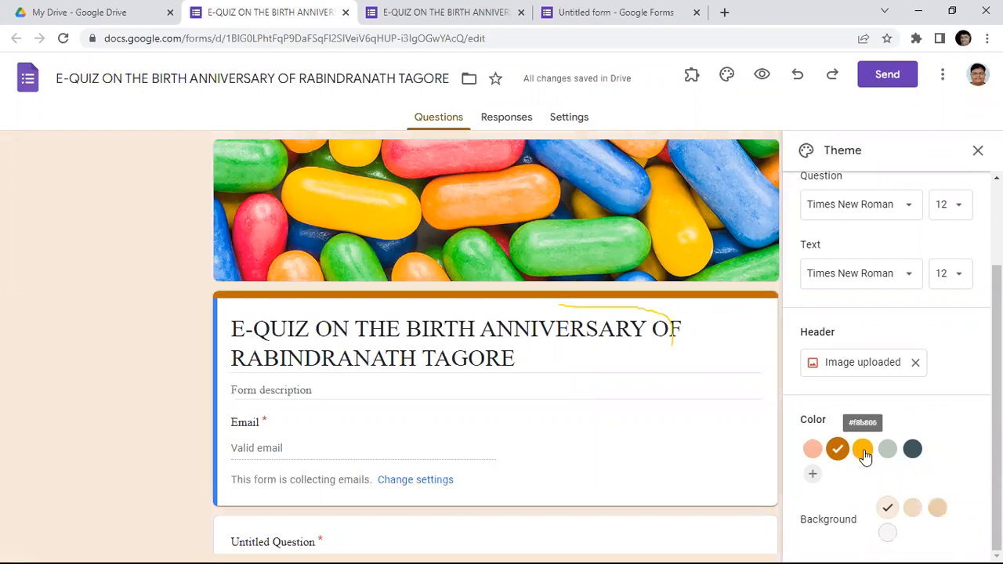
click(862, 451)
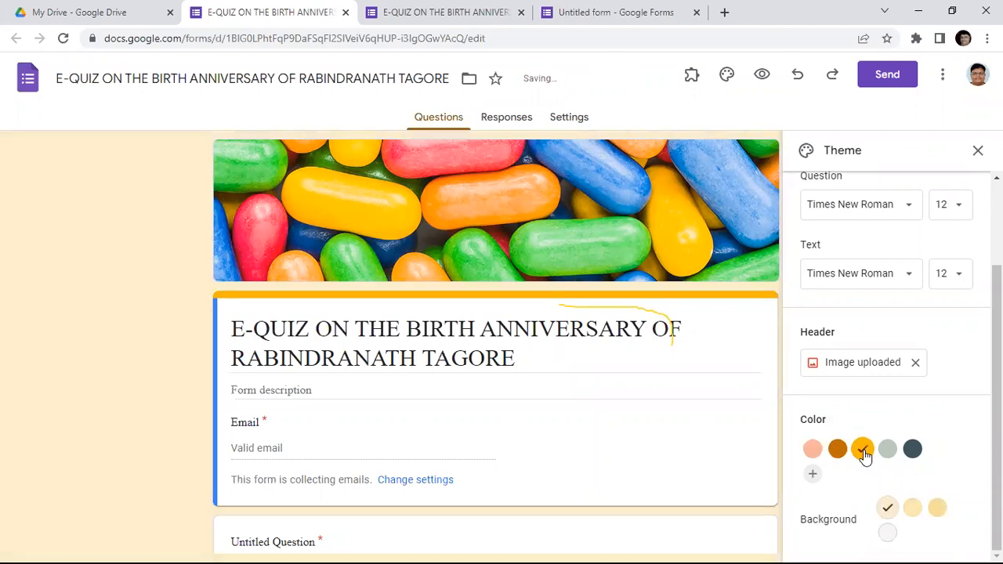
click(888, 456)
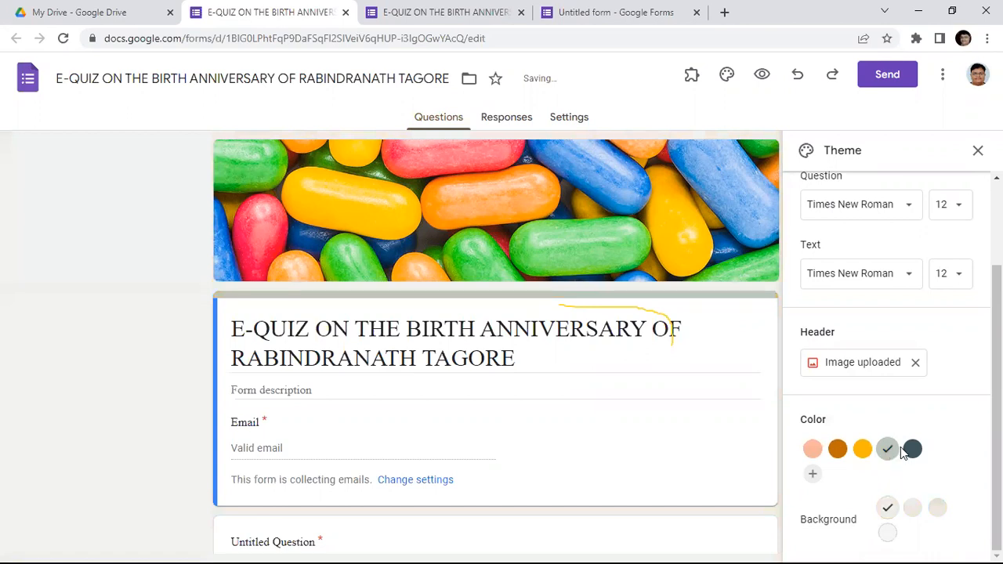
click(913, 450)
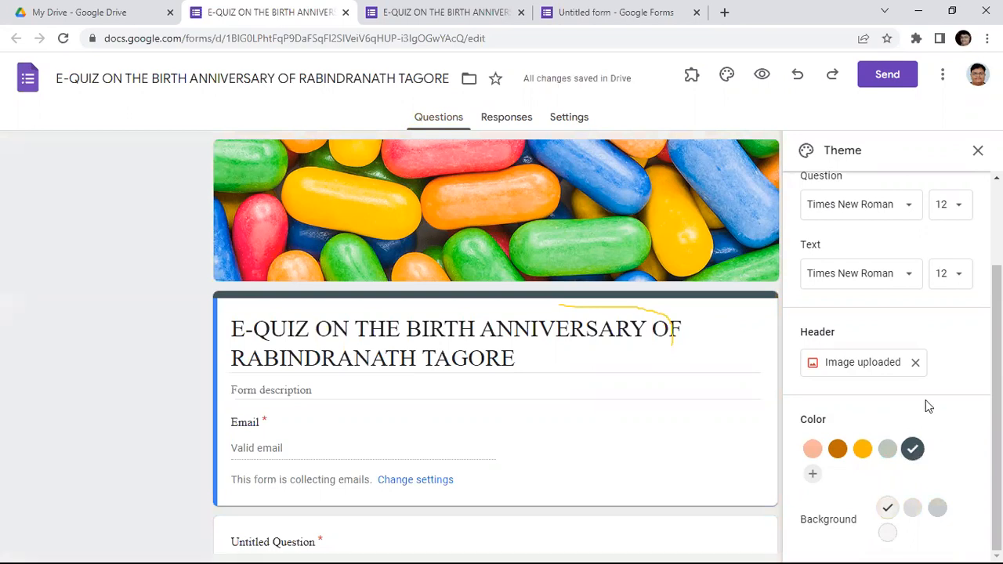
click(812, 449)
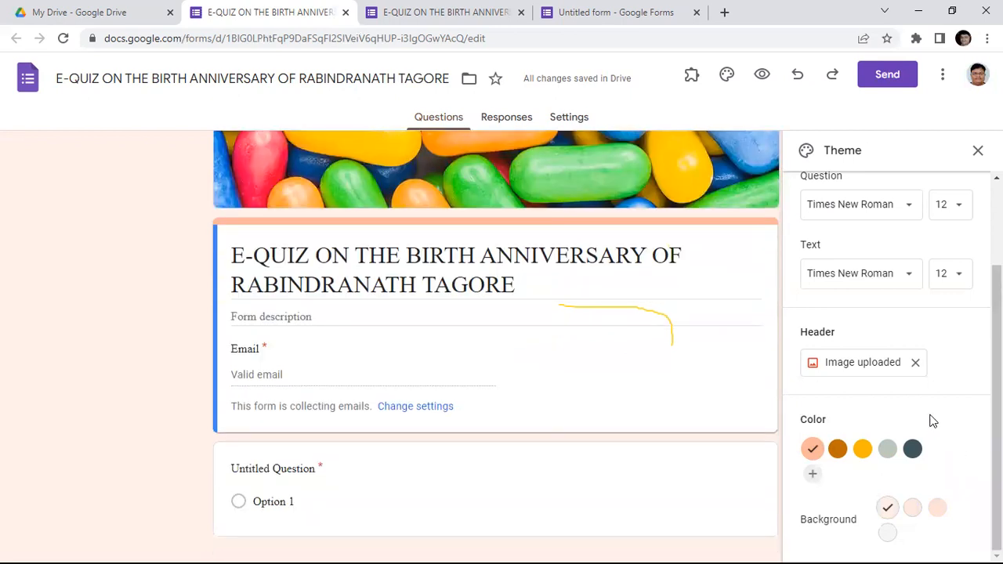
click(977, 154)
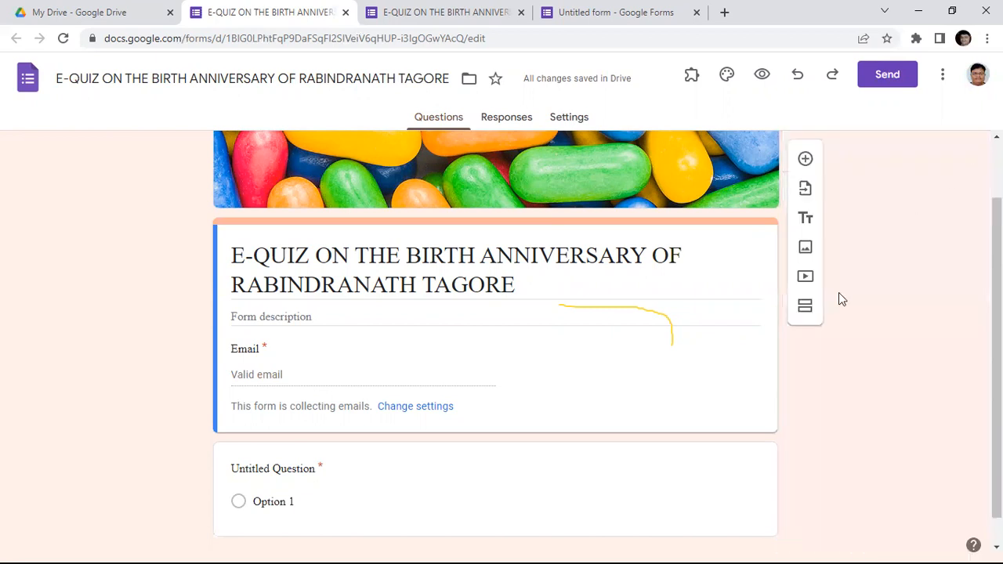
scroll(744, 353, up, 1)
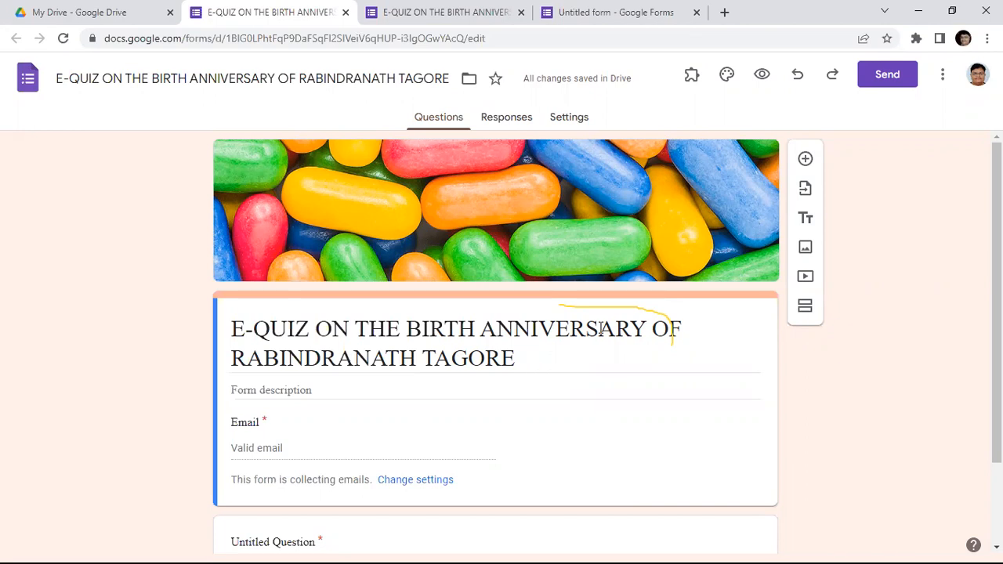
Reopen the theme settings and replace the header image with the Happy Birthday picture from the Birthday themes.
click(727, 78)
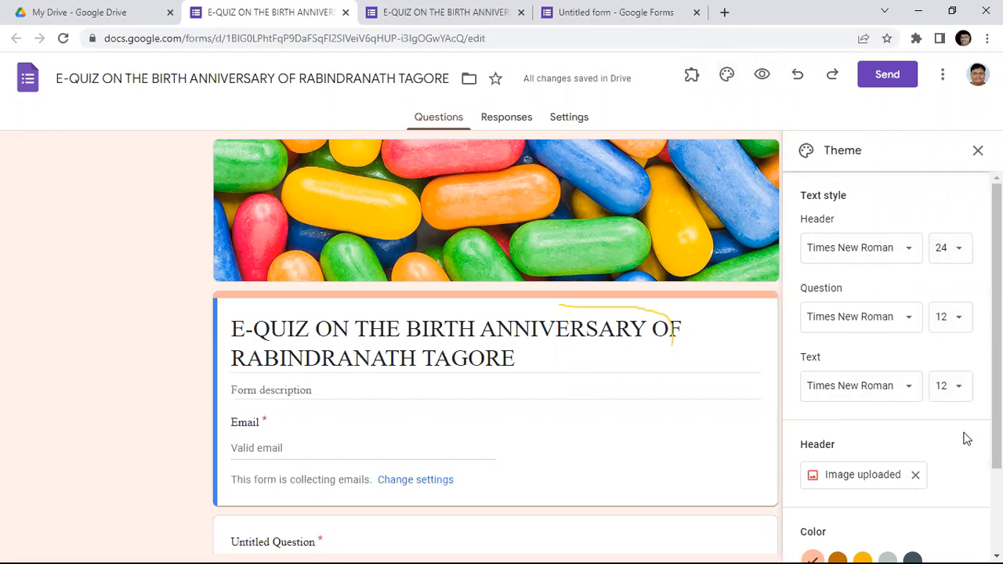
scroll(964, 437, down, 2)
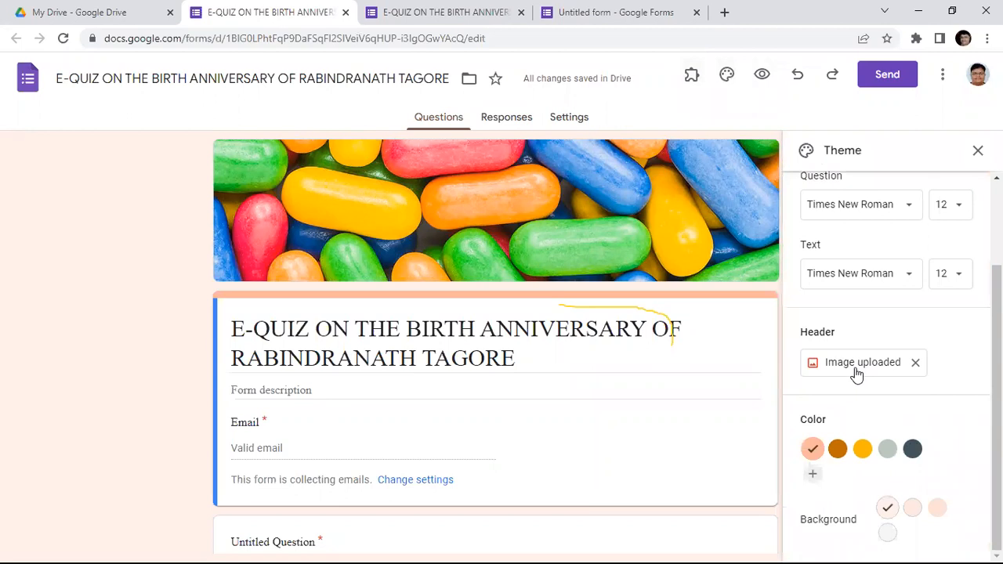
click(855, 370)
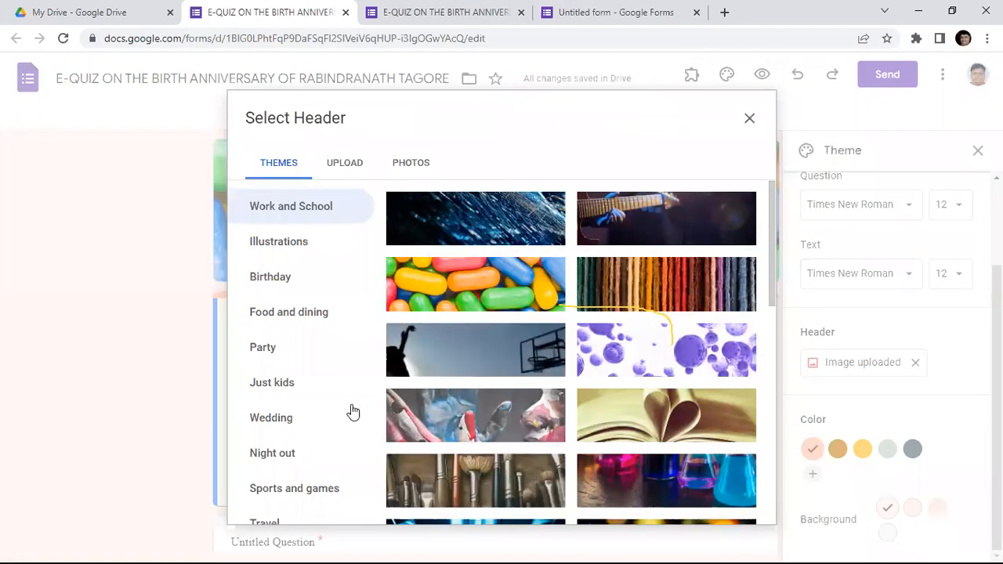
click(291, 284)
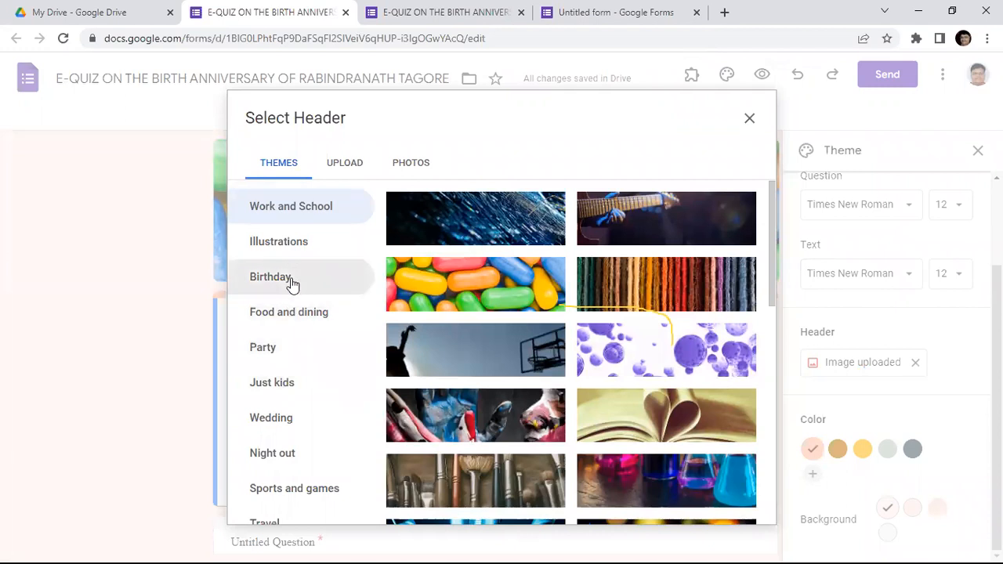
click(481, 407)
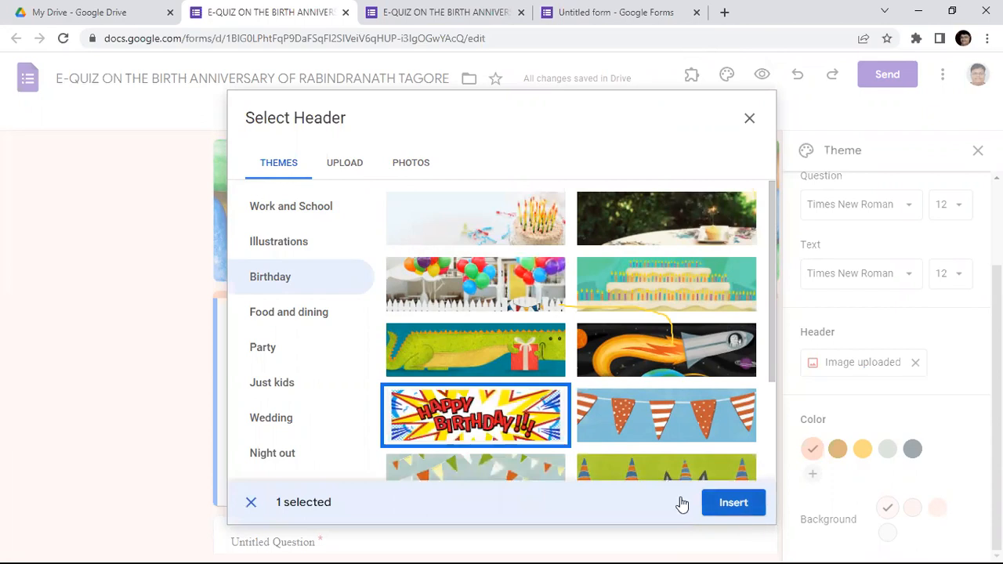
click(733, 502)
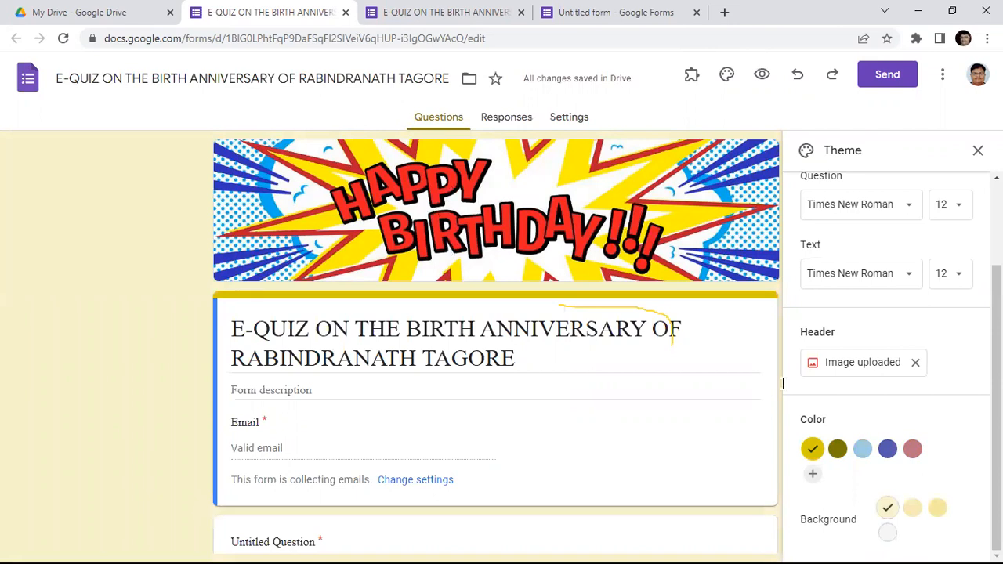
Switch the header image back to the colorful candy picture from the Work and School themes.
click(870, 361)
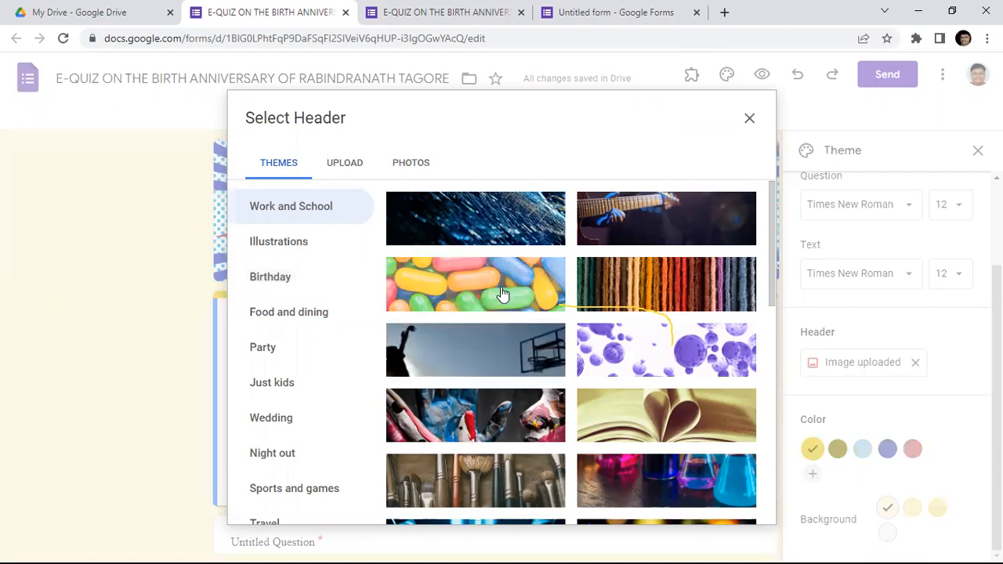
click(469, 306)
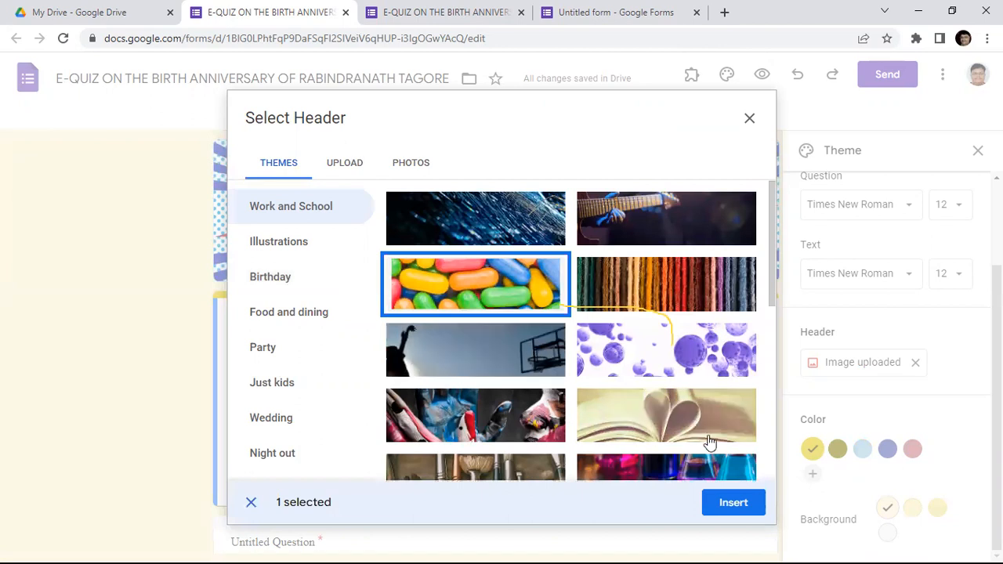
click(722, 505)
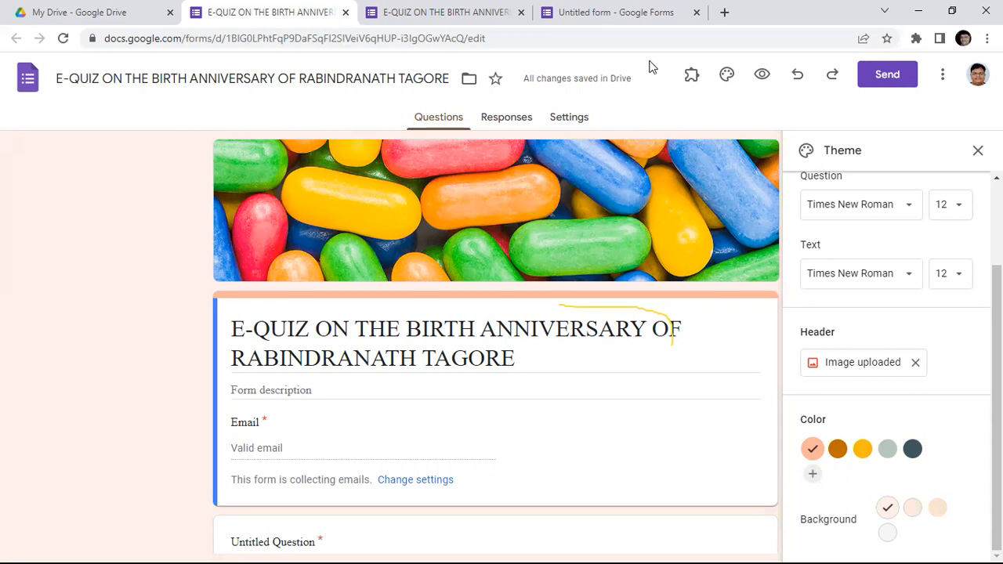
key(Escape)
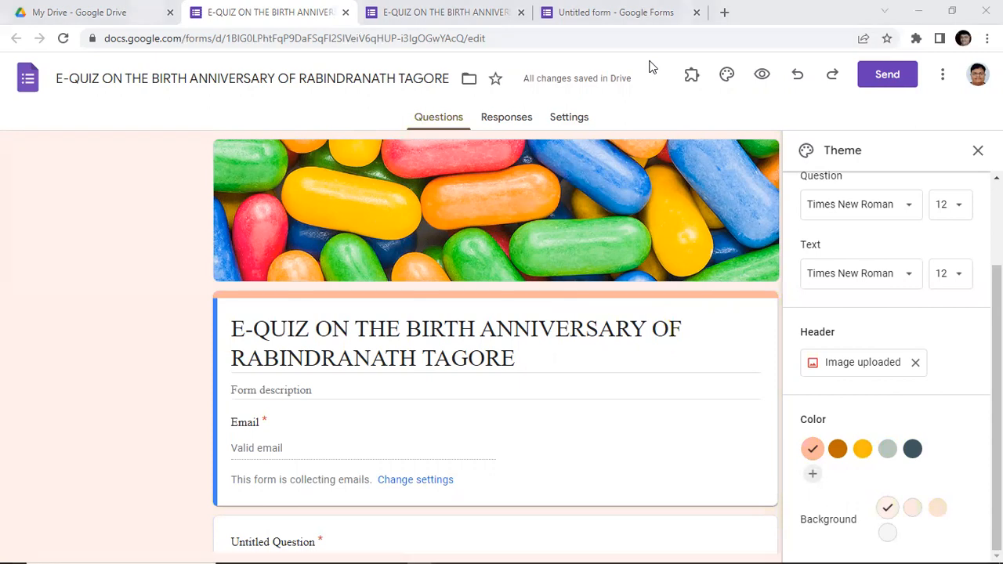